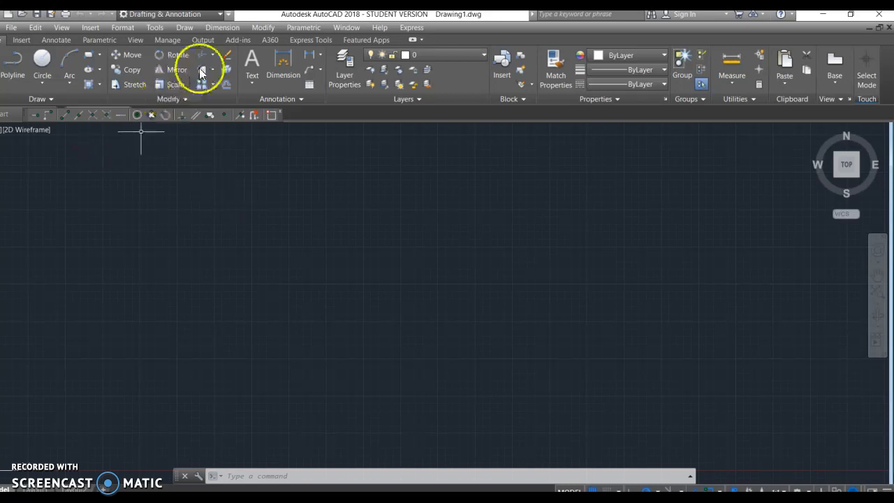
# Save the drawing as Fixture Cap in the TECD103 Assignments folder.
pyautogui.click(51, 14)
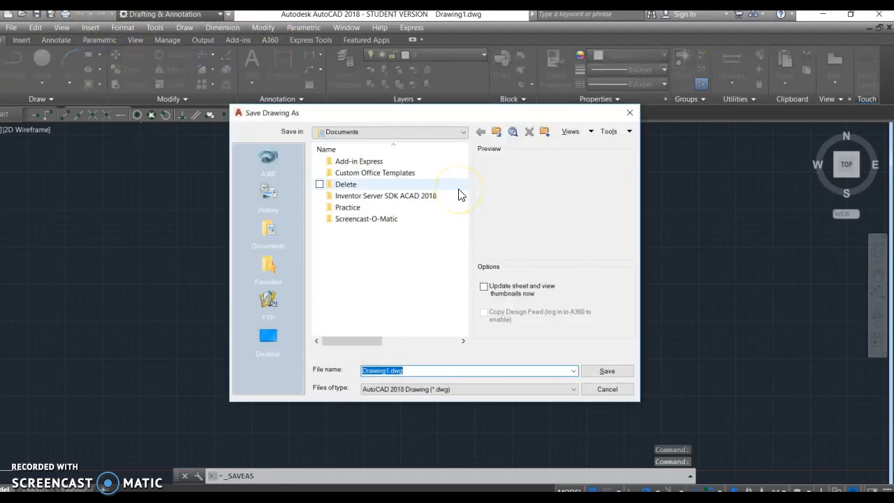
pyautogui.click(382, 134)
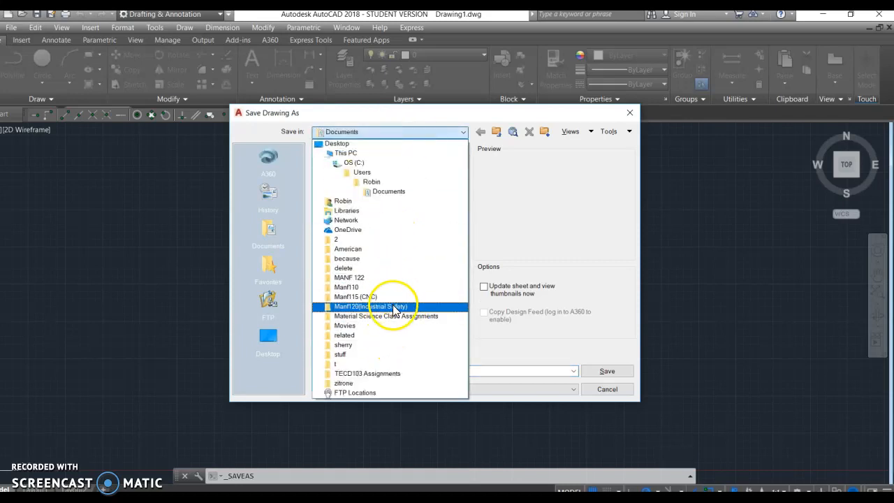
pyautogui.click(366, 373)
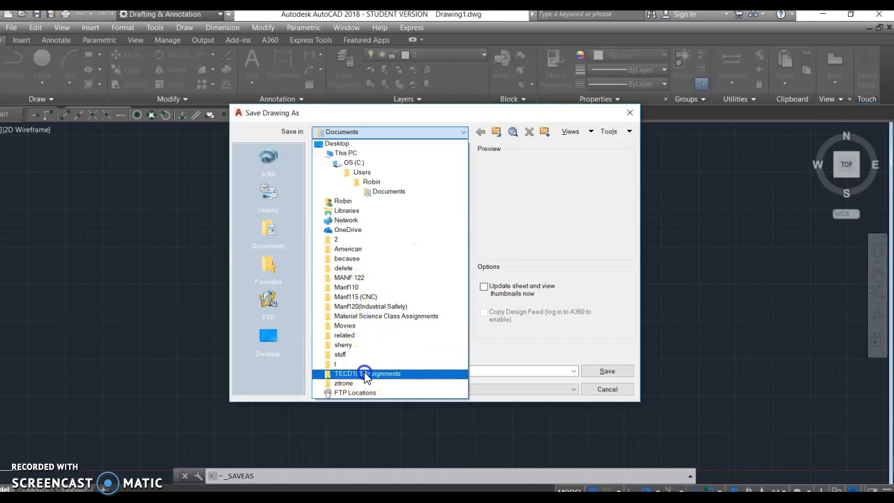
pyautogui.doubleClick(408, 373)
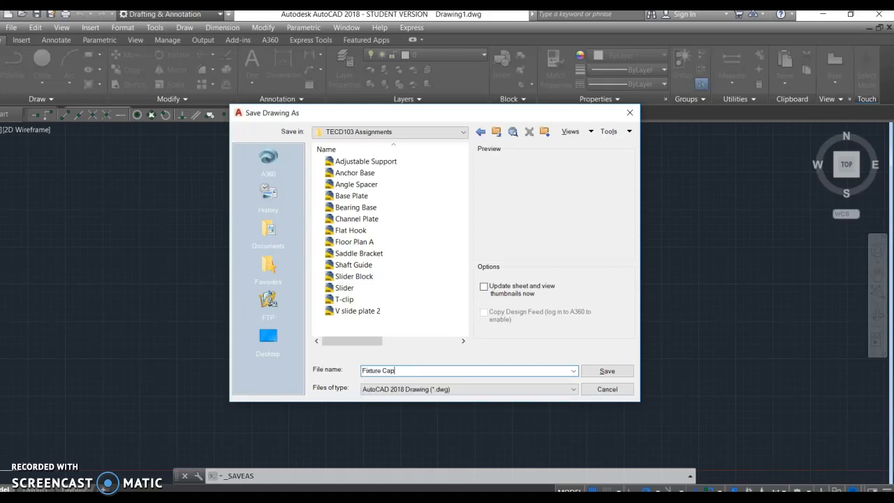
pyautogui.click(595, 371)
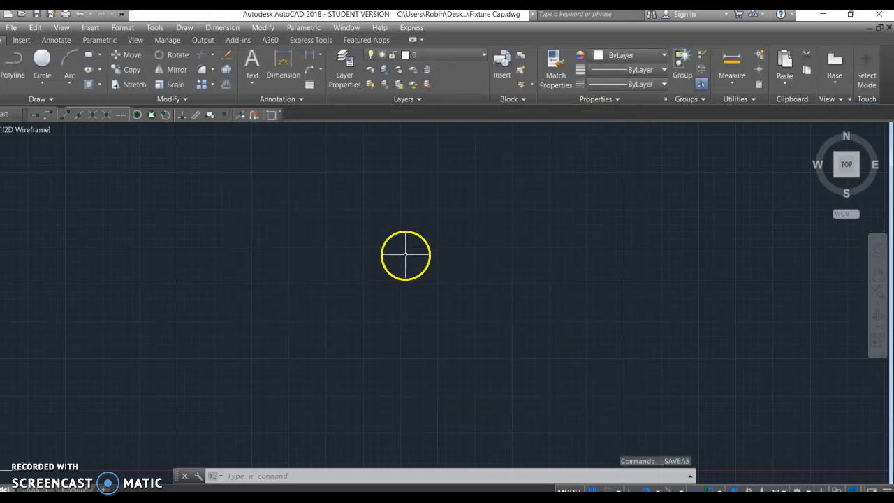
# Open the layer properties and create a new layer named Hidden.
pyautogui.click(356, 68)
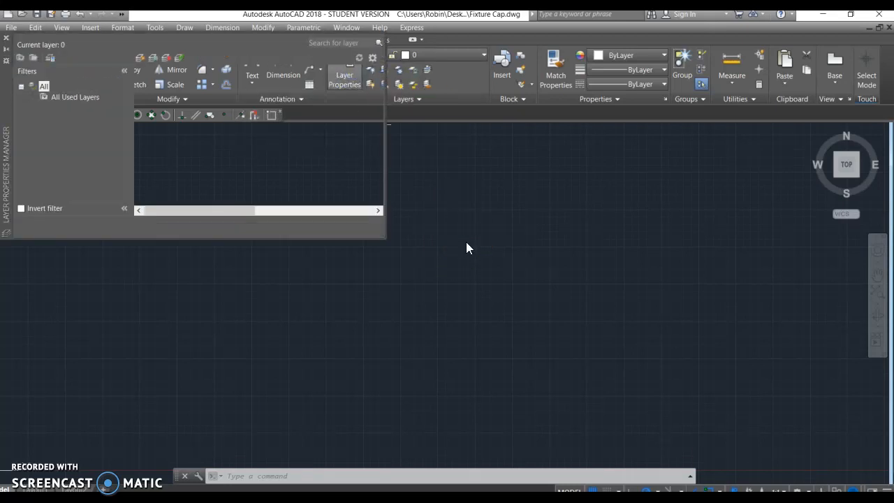
pyautogui.click(157, 61)
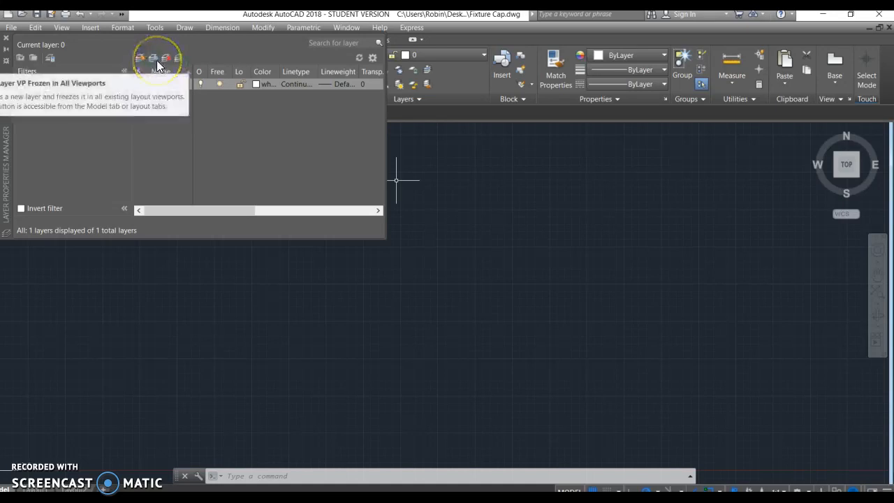
pyautogui.click(144, 59)
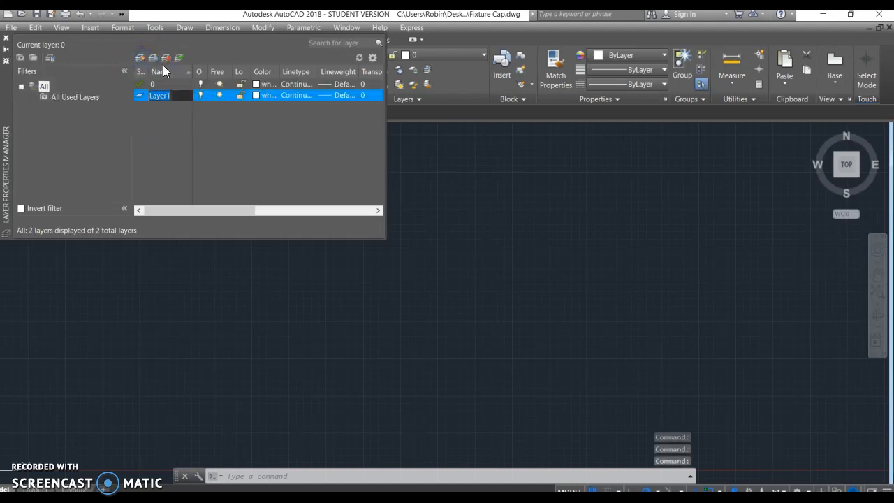
pyautogui.write('Hidden')
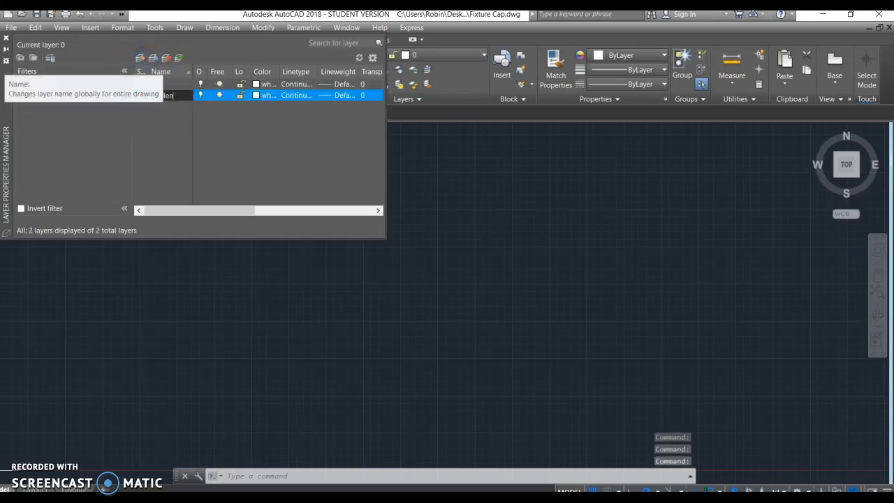
pyautogui.click(294, 118)
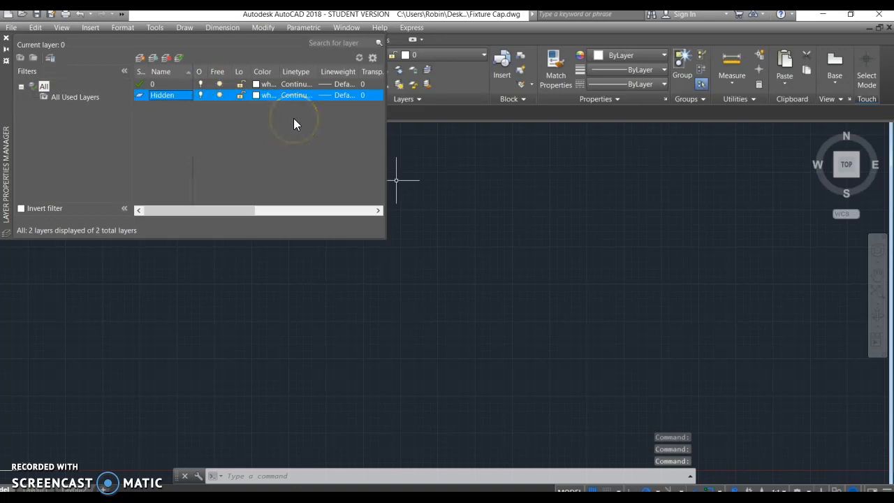
# Set the Hidden layer's color to blue.
pyautogui.click(274, 98)
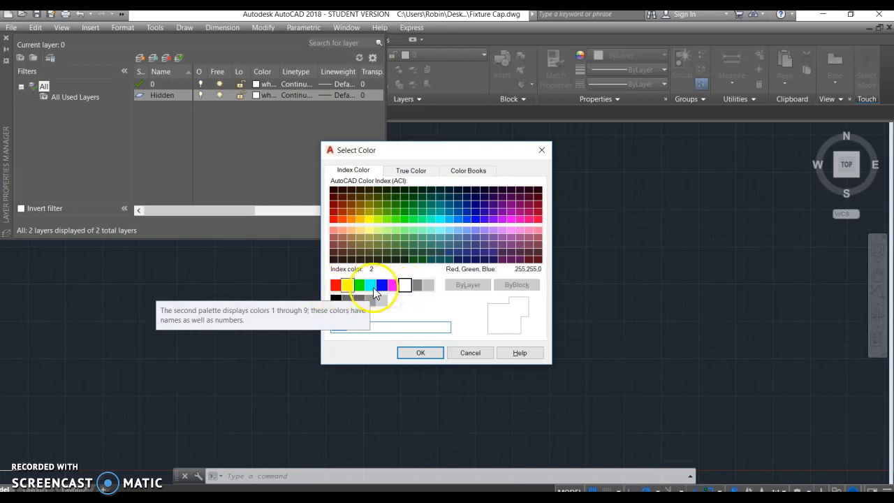
pyautogui.click(337, 289)
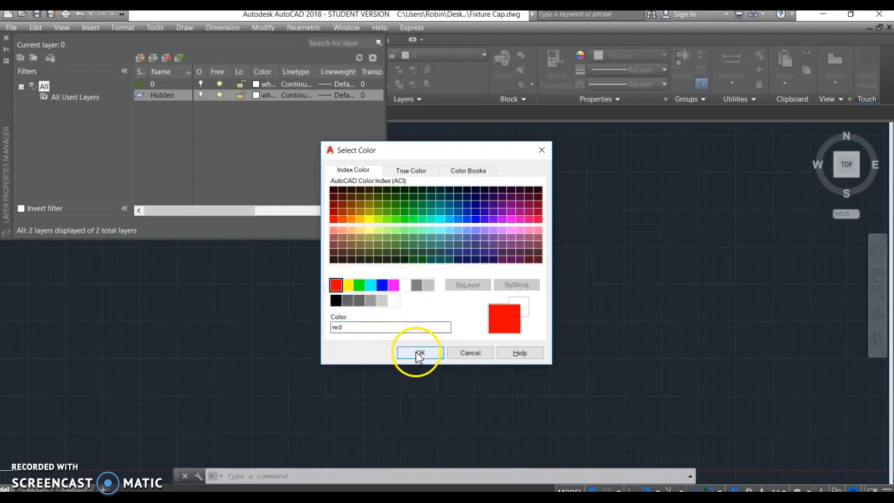
pyautogui.click(383, 290)
pyautogui.click(416, 352)
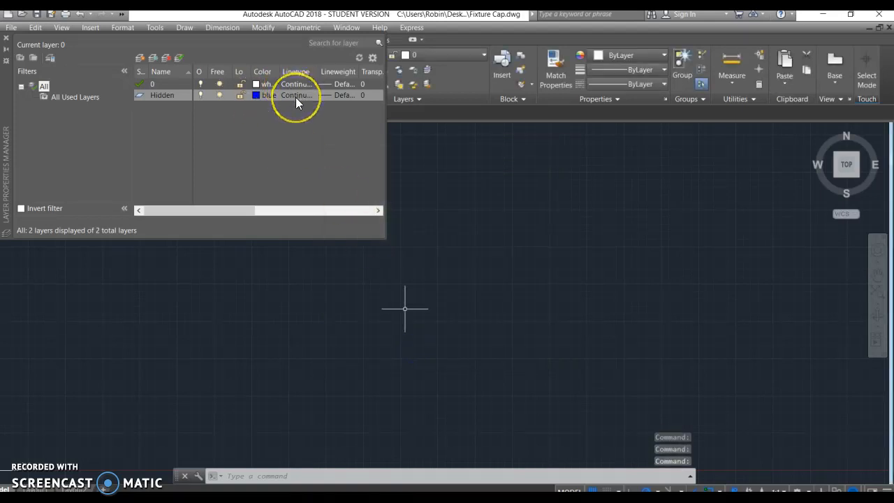
# Load the HIDDEN linetype from acad.lin and assign it to the Hidden layer.
pyautogui.click(292, 94)
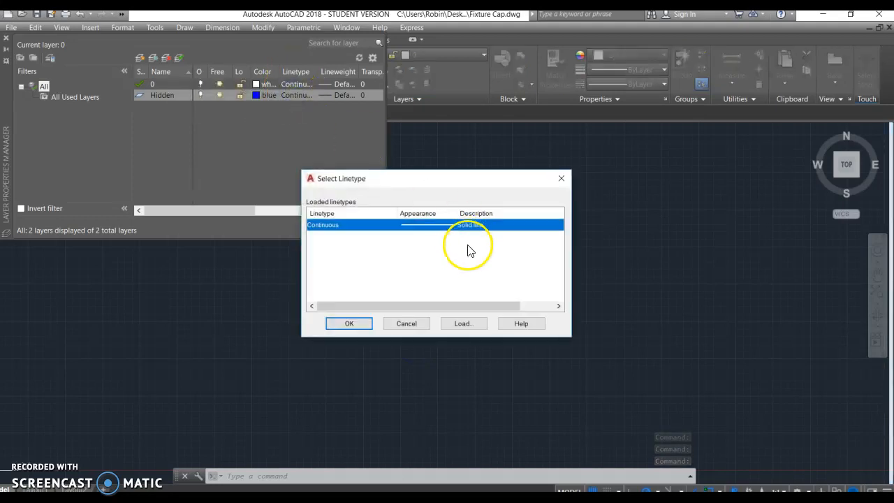
pyautogui.click(472, 322)
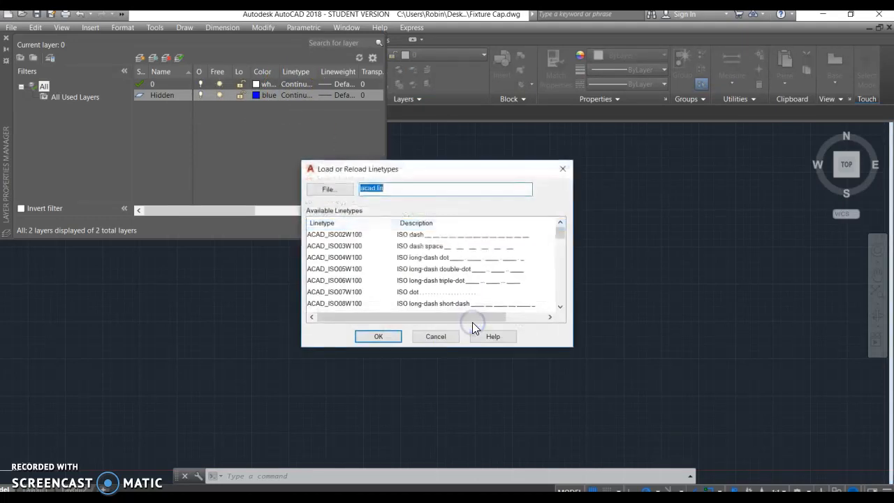
pyautogui.click(558, 307)
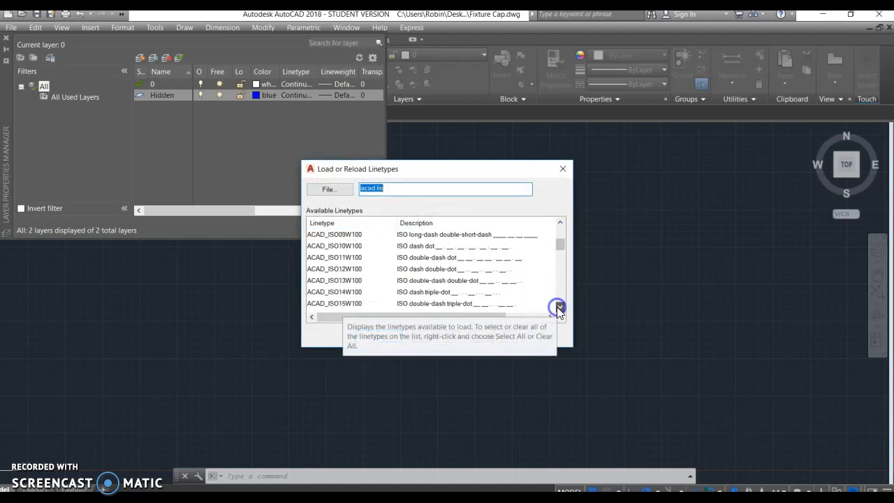
pyautogui.click(558, 308)
pyautogui.click(558, 307)
pyautogui.click(558, 308)
pyautogui.click(558, 308)
pyautogui.click(558, 307)
pyautogui.click(558, 307)
pyautogui.click(558, 307)
pyautogui.click(558, 307)
pyautogui.click(557, 308)
pyautogui.click(558, 307)
pyautogui.click(558, 308)
pyautogui.click(558, 308)
pyautogui.click(558, 308)
pyautogui.click(557, 308)
pyautogui.click(558, 308)
pyautogui.click(558, 308)
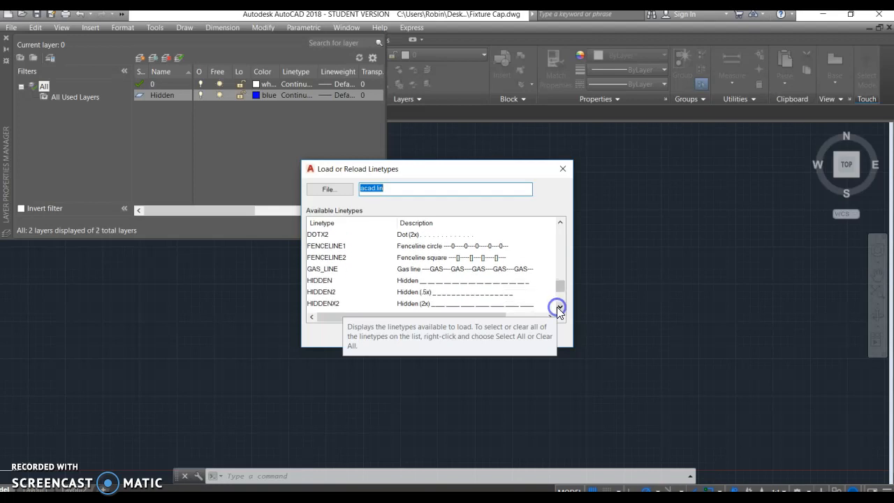
pyautogui.click(390, 279)
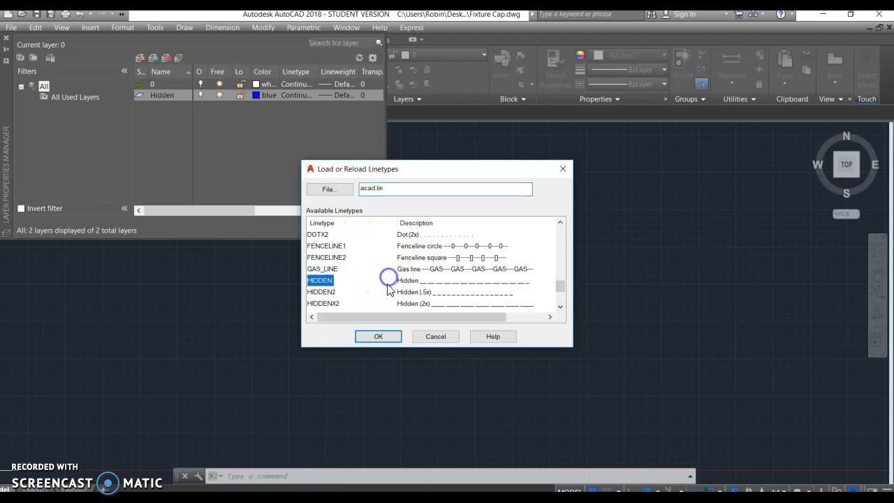
pyautogui.click(378, 336)
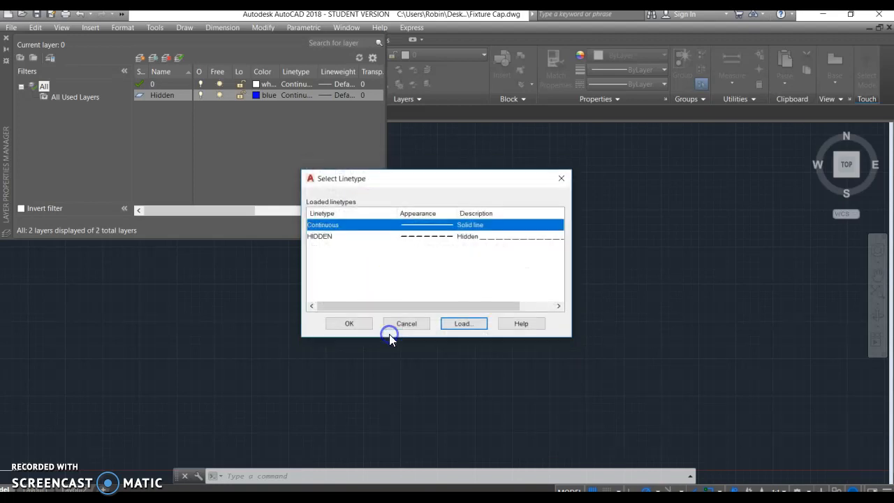
pyautogui.click(453, 238)
pyautogui.click(356, 321)
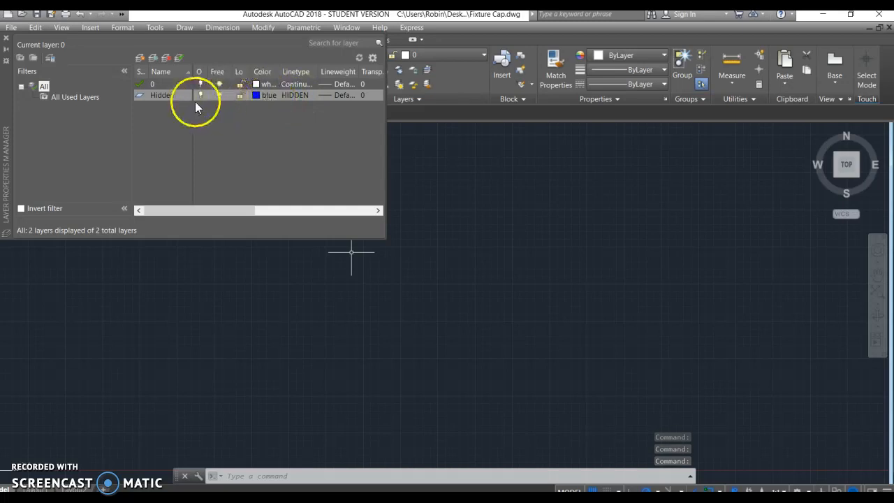
# Create a new layer named Object and set its color to red.
pyautogui.click(141, 57)
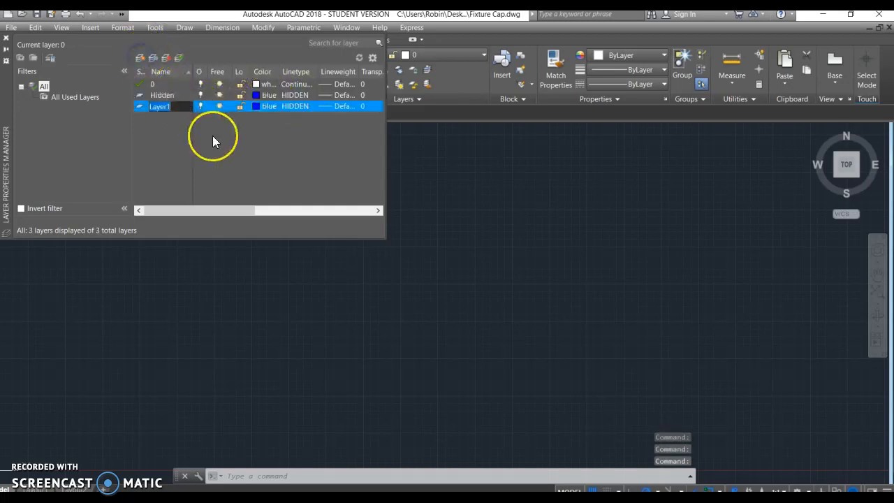
pyautogui.write('Object')
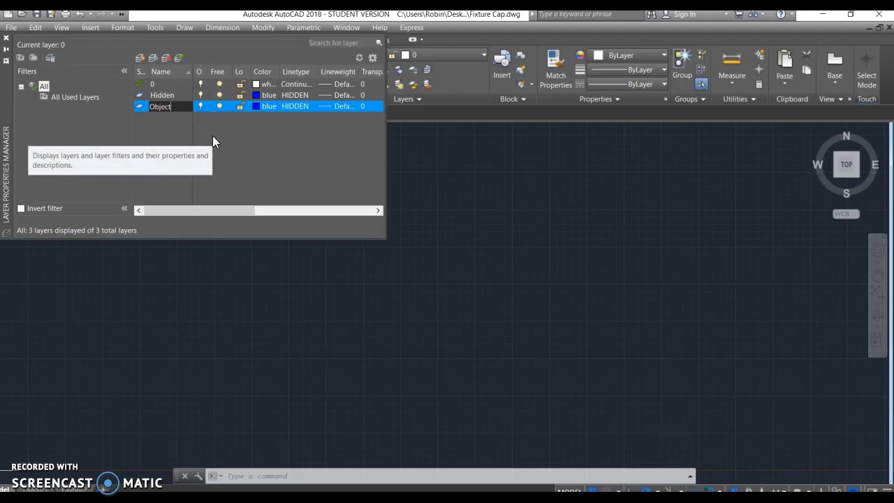
pyautogui.press('Return')
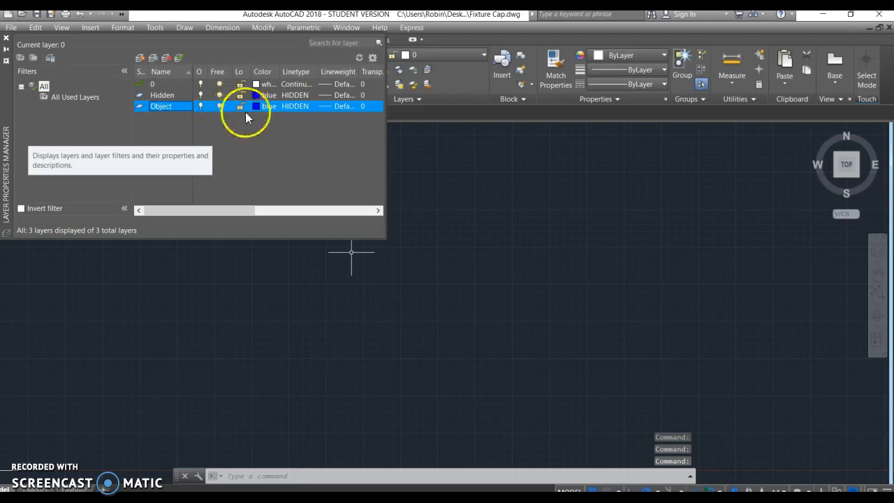
pyautogui.click(271, 108)
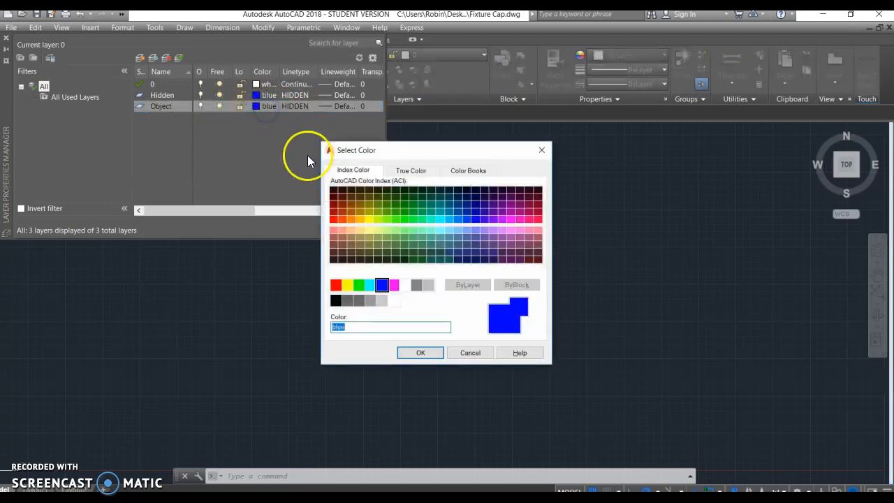
pyautogui.click(335, 285)
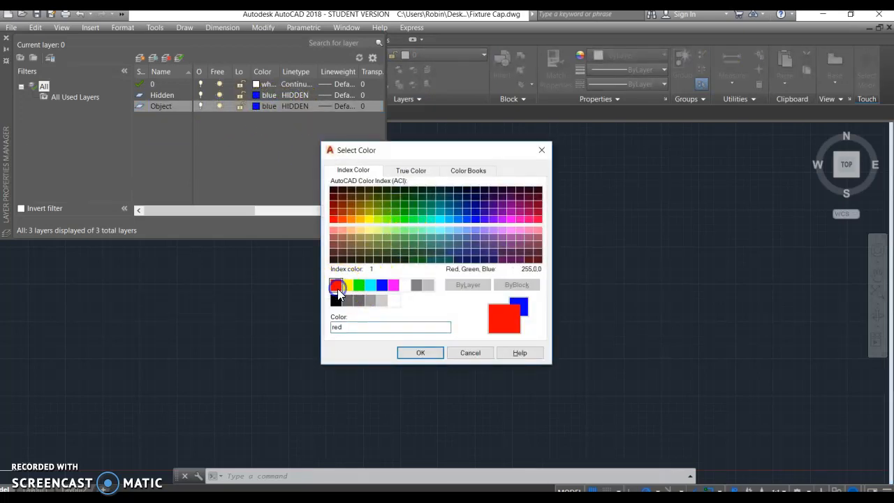
pyautogui.click(416, 353)
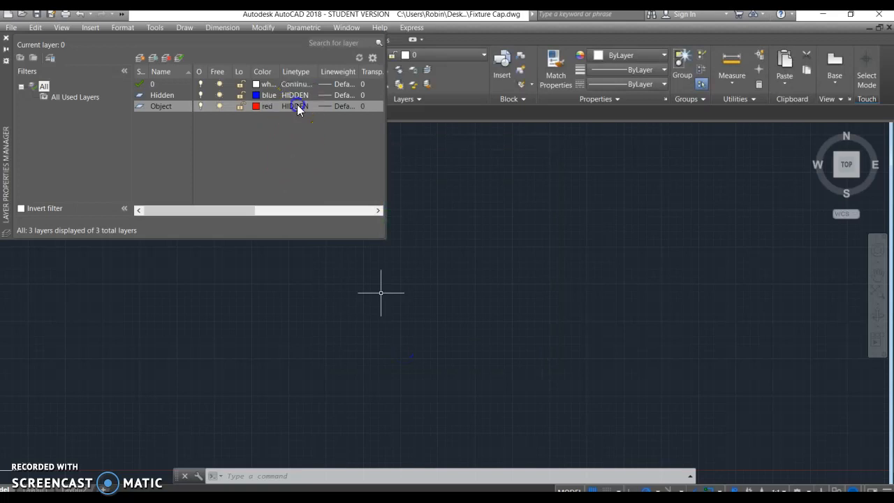
# Set the Object layer's linetype to Continuous.
pyautogui.click(297, 106)
pyautogui.click(454, 225)
pyautogui.click(366, 324)
pyautogui.click(329, 143)
pyautogui.click(164, 120)
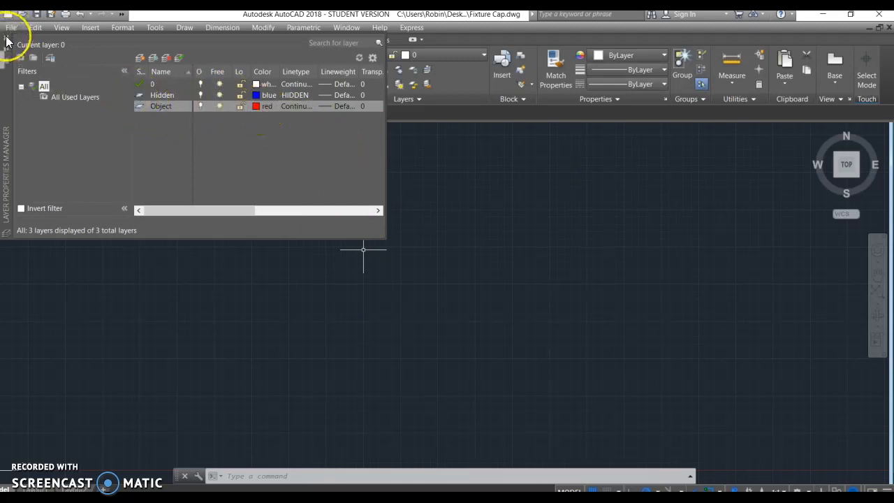
# Create a new layer named Dimensions and set its color to magenta.
pyautogui.click(142, 58)
pyautogui.click(253, 147)
pyautogui.write('Dimensions')
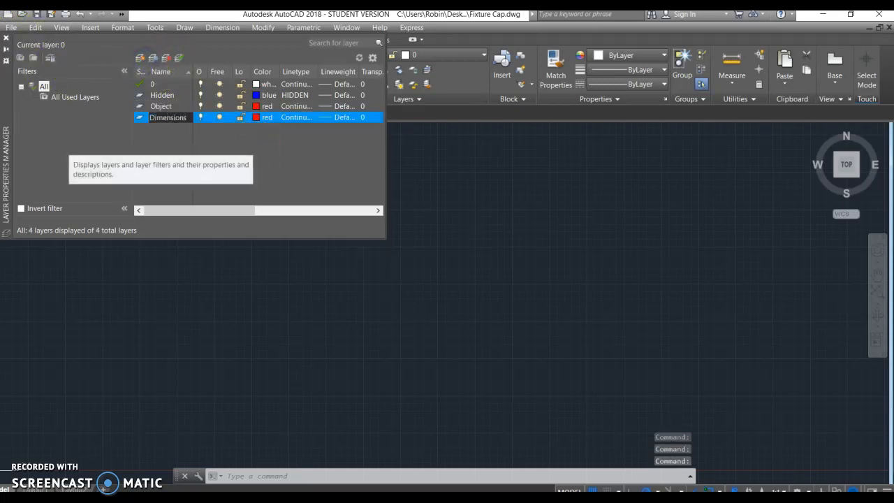
pyautogui.press('Return')
pyautogui.click(268, 117)
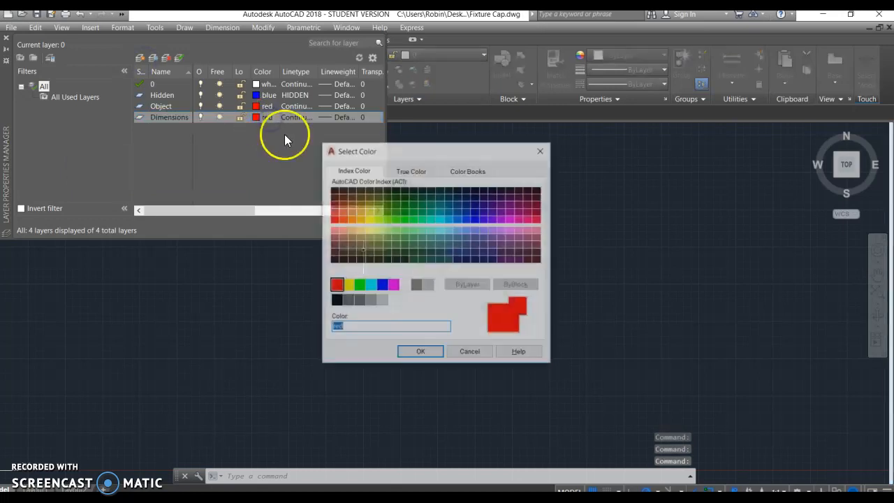
pyautogui.click(394, 285)
pyautogui.click(416, 355)
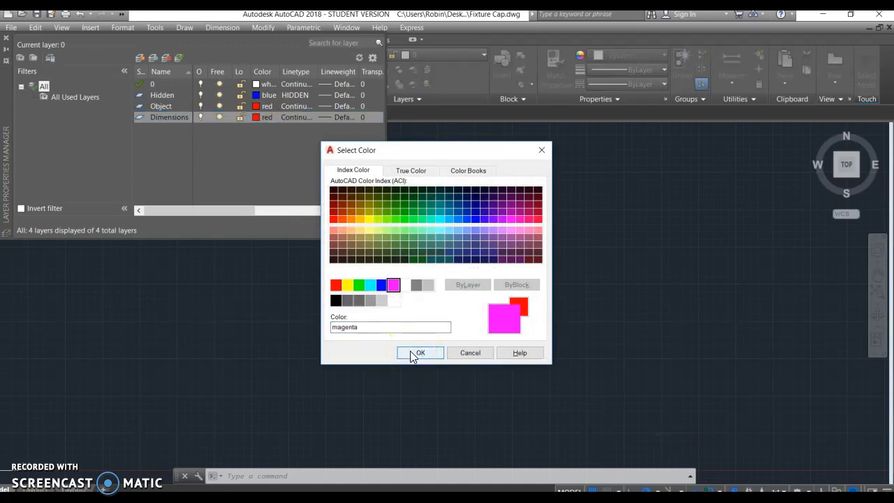
pyautogui.click(412, 354)
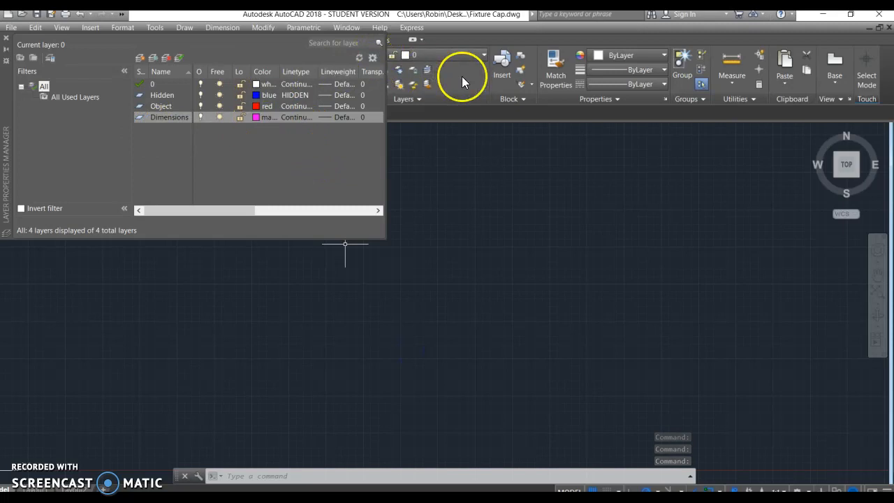
# Close the layer properties and make Object the current layer.
pyautogui.click(5, 39)
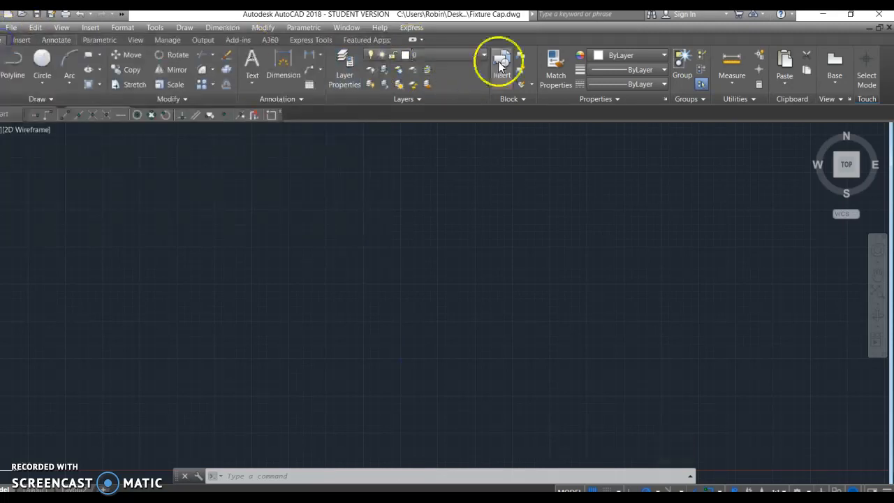
pyautogui.click(465, 54)
pyautogui.click(445, 110)
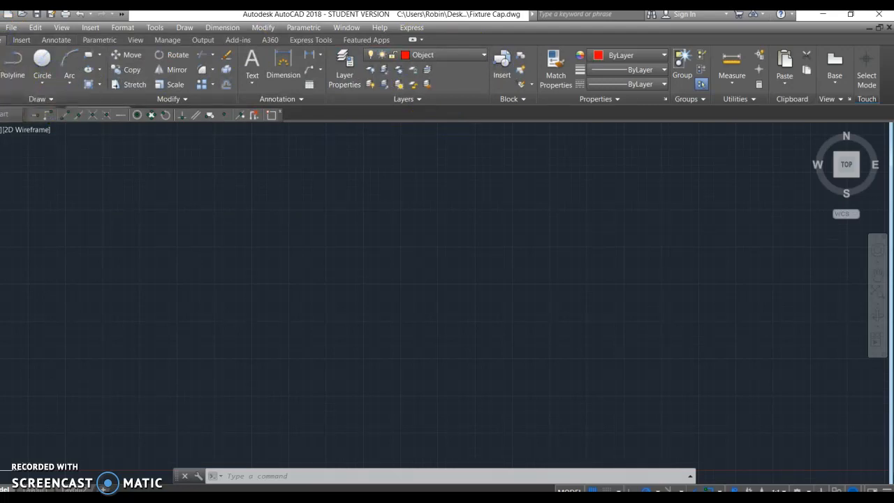
pyautogui.click(0, 65)
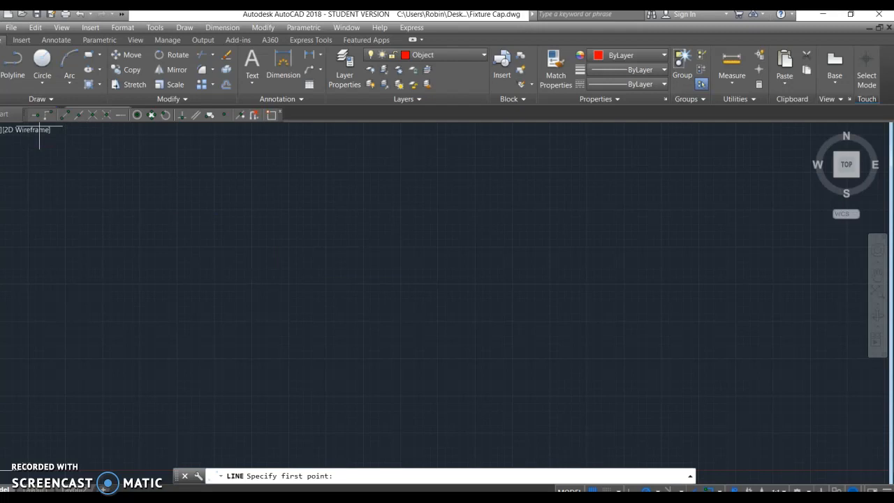
pyautogui.write('line')
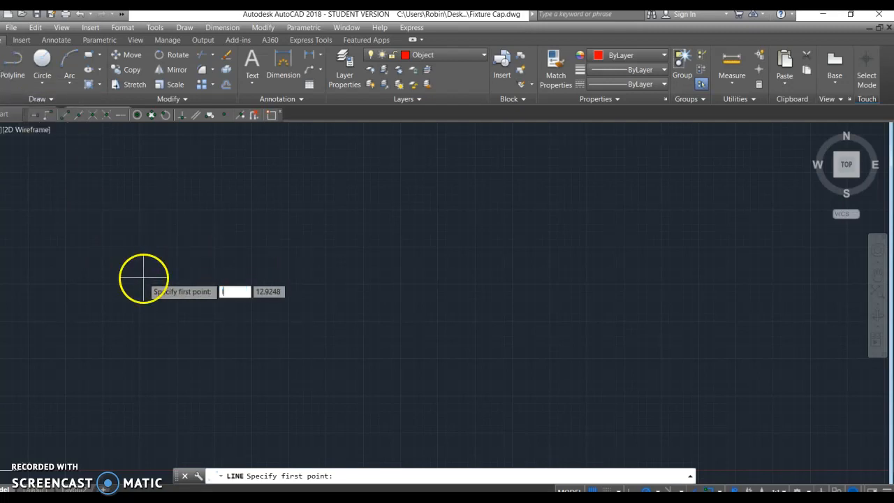
pyautogui.press('Return')
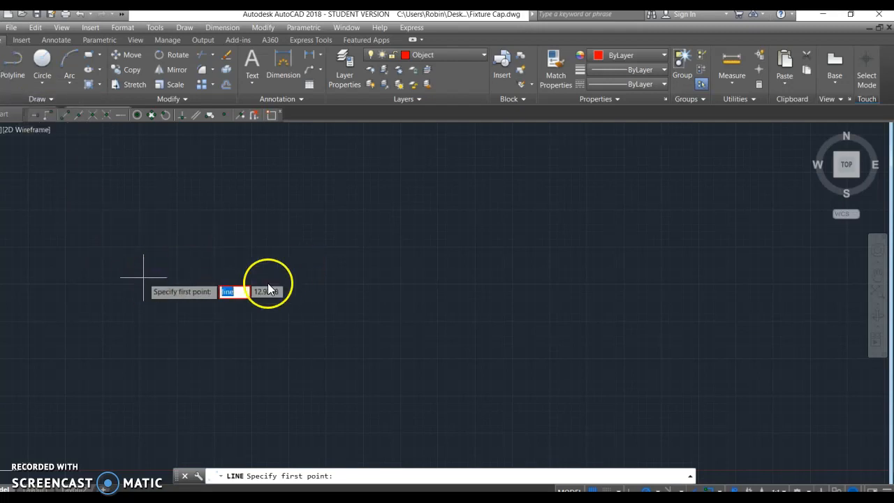
pyautogui.press('Escape')
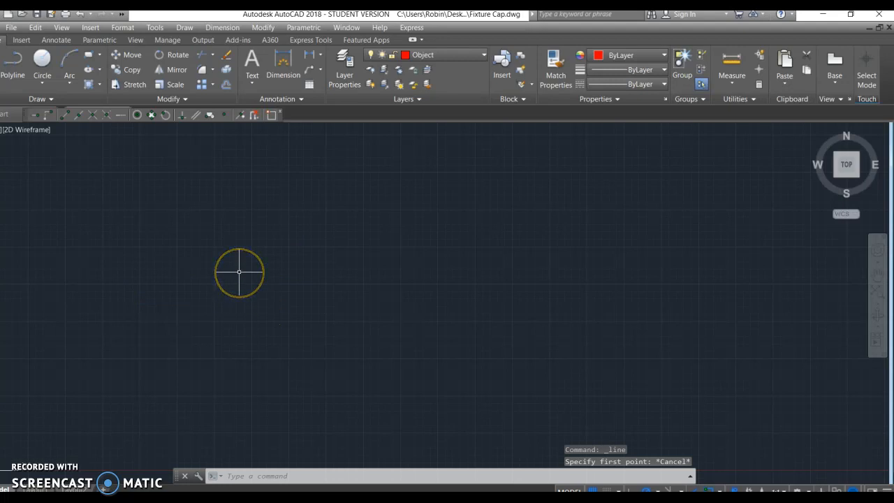
pyautogui.press('Return')
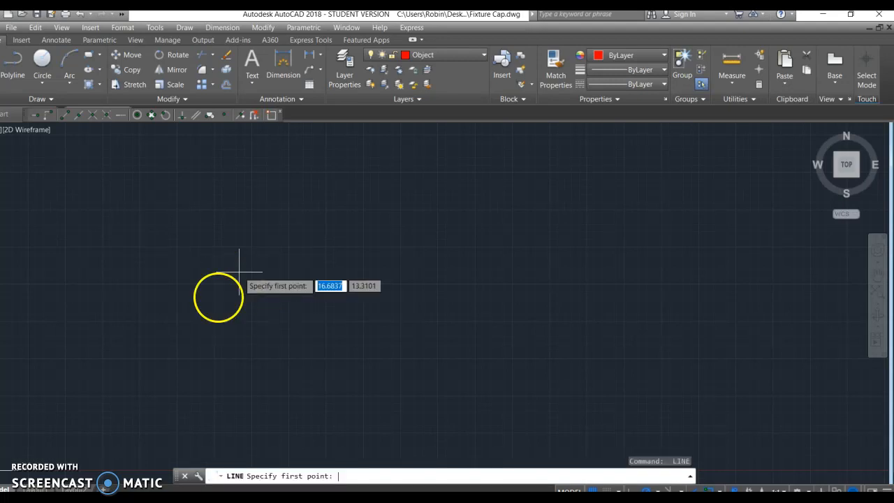
pyautogui.click(175, 371)
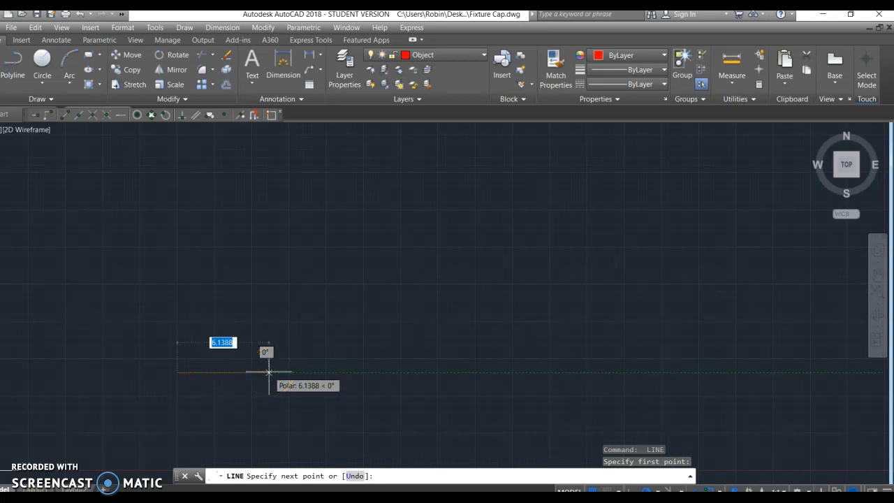
pyautogui.press('Escape')
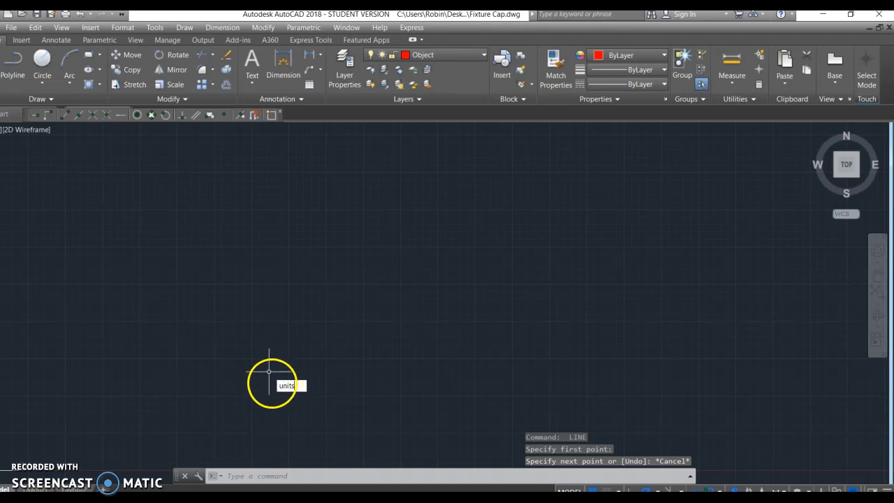
# Set the drawing units' insertion scale to Millimeters.
pyautogui.click(298, 397)
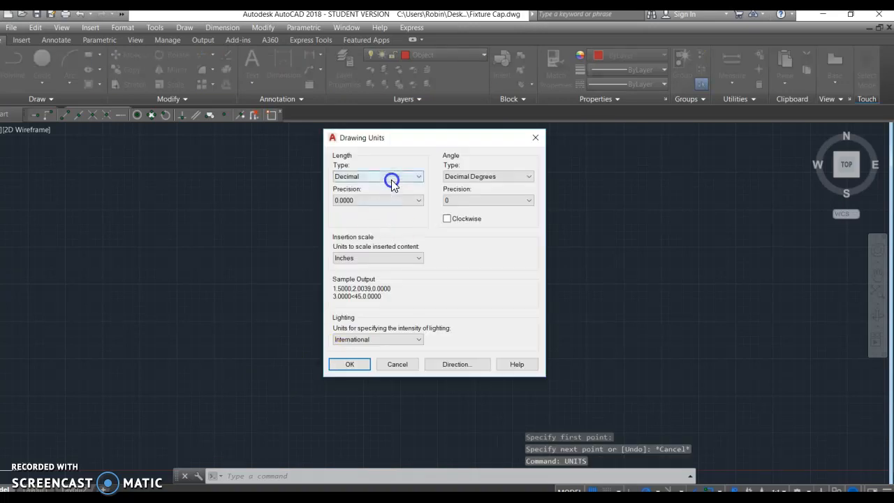
pyautogui.click(376, 257)
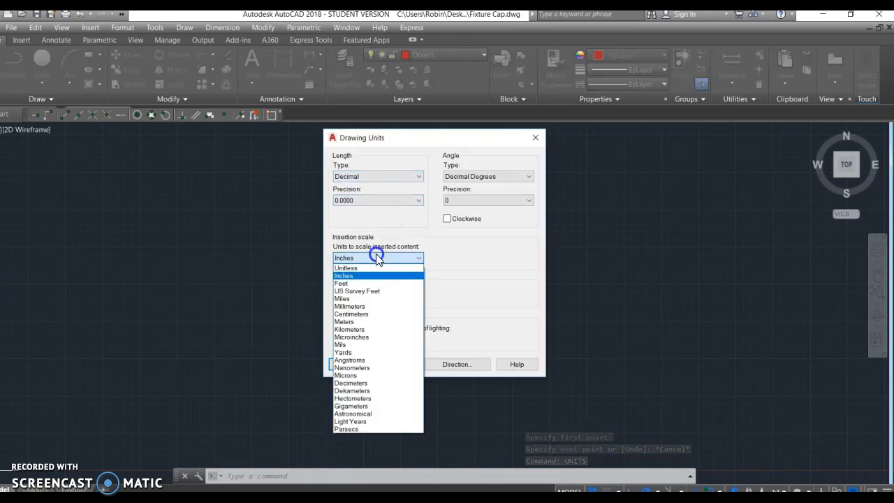
pyautogui.click(368, 307)
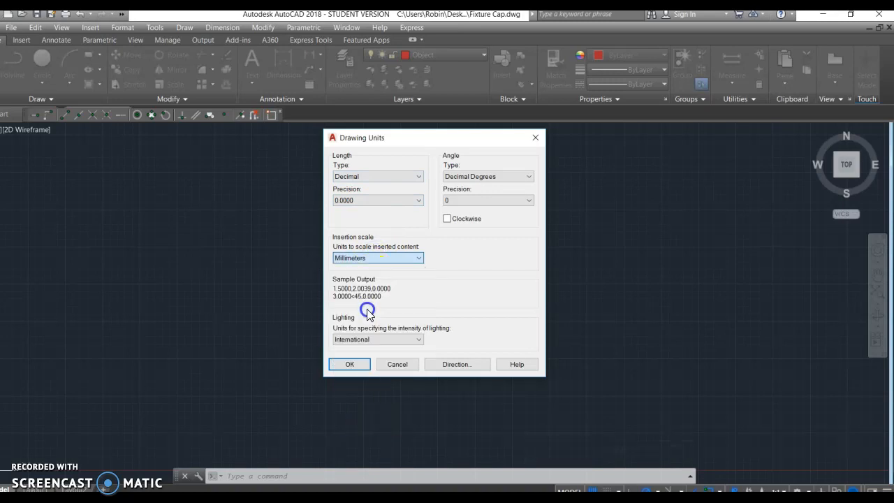
pyautogui.click(349, 365)
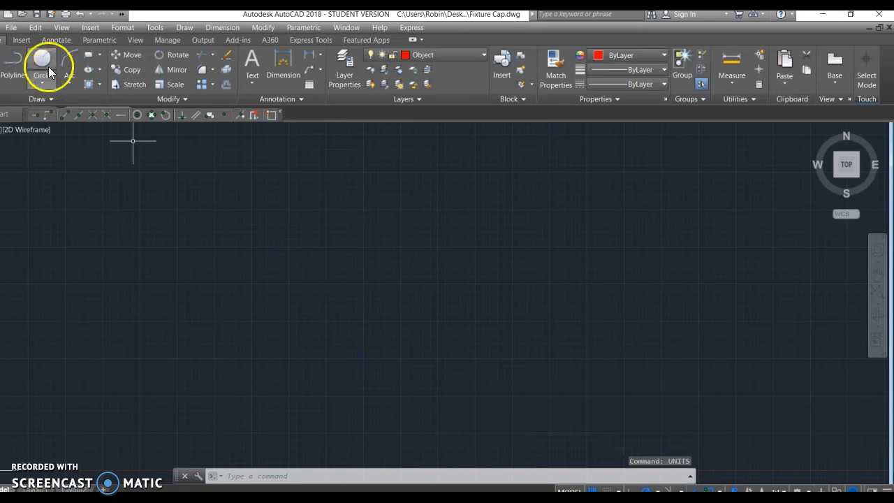
# Draw a 300 mm horizontal line extending to the right at 0° and end the Line command.
pyautogui.click(1, 60)
pyautogui.click(256, 369)
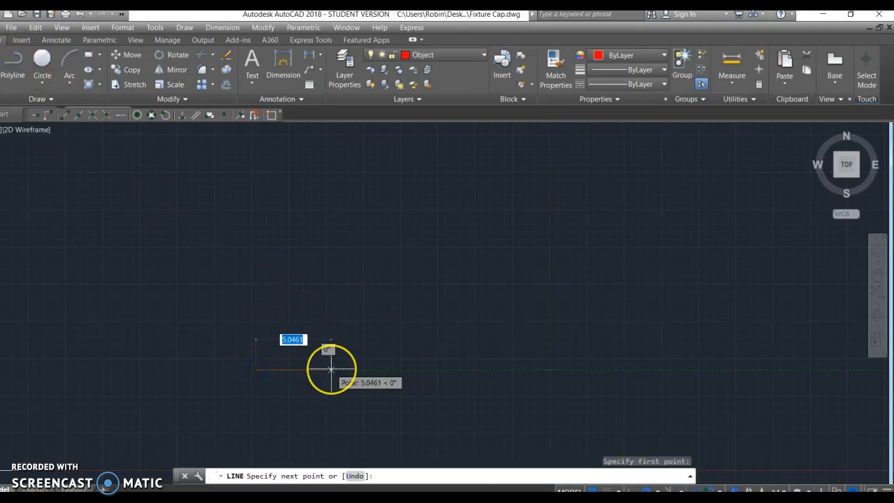
pyautogui.write('300')
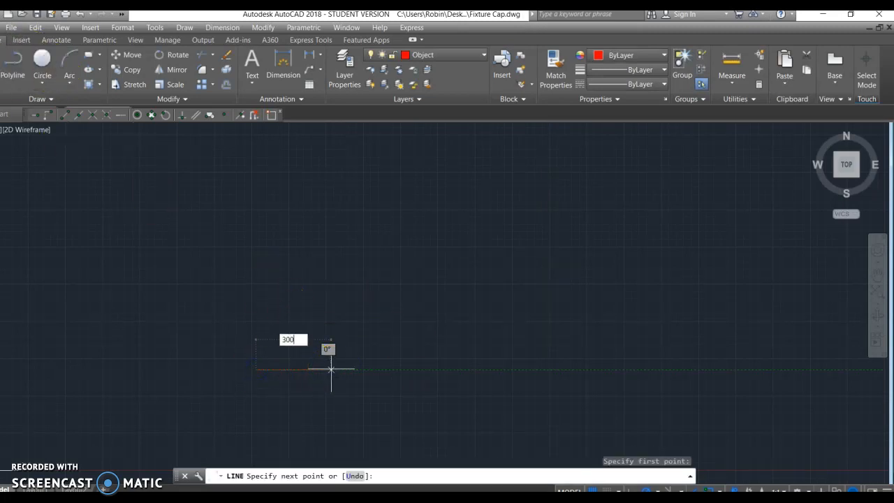
pyautogui.press('Return')
pyautogui.moveTo(493, 286); pyautogui.dragTo(363, 309, button='middle')
pyautogui.moveTo(557, 318); pyautogui.dragTo(435, 319, button='middle')
pyautogui.press('Escape')
pyautogui.moveTo(348, 357); pyautogui.dragTo(442, 326, button='middle')
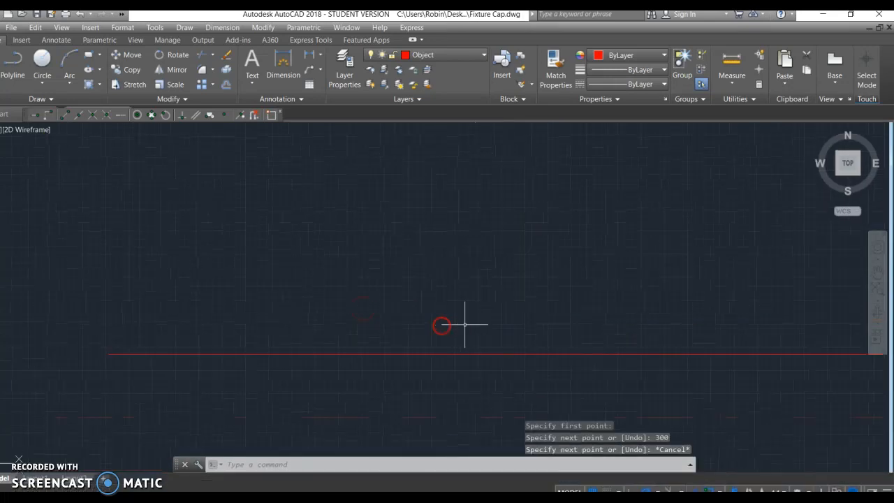
# Add an aligned dimension between the two endpoints of the horizontal line, placed above it.
pyautogui.scroll(-3, 489, 315)
pyautogui.moveTo(593, 284)
pyautogui.mouseDown(button='middle')
pyautogui.moveTo(189, 323)
pyautogui.moveTo(325, 312)
pyautogui.mouseUp(button='middle')
pyautogui.write('d')
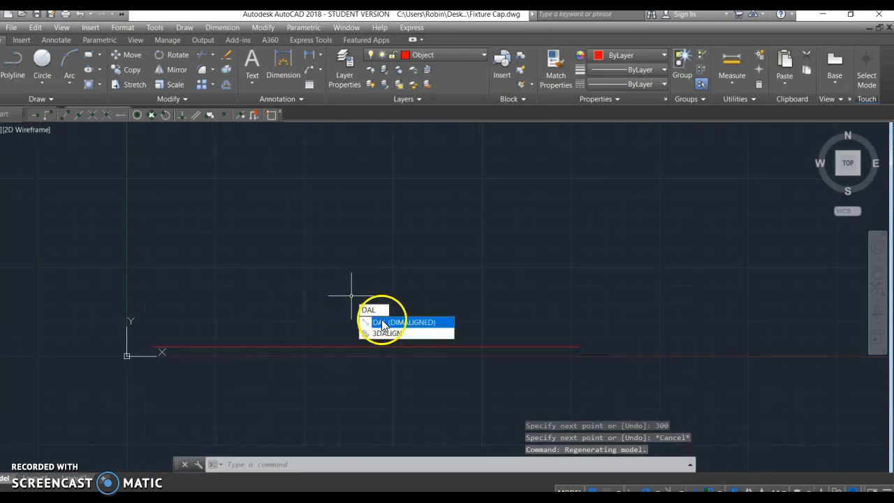
pyautogui.click(382, 323)
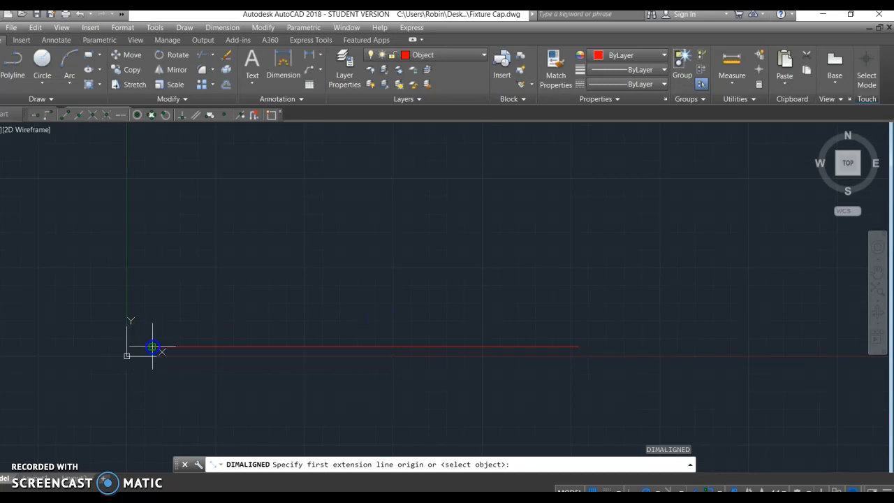
pyautogui.click(151, 347)
pyautogui.click(579, 347)
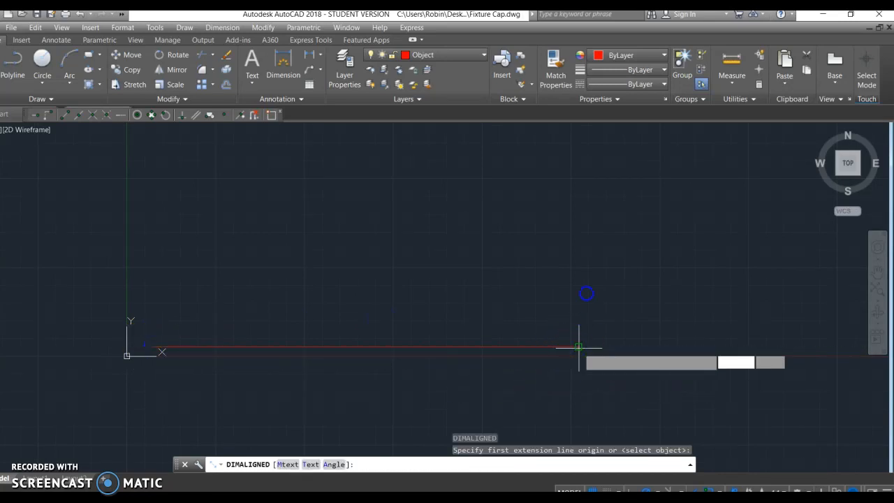
pyautogui.click(581, 237)
# Erase the aligned dimension above the horizontal line.
pyautogui.scroll(5, 353, 247)
pyautogui.scroll(2, 354, 247)
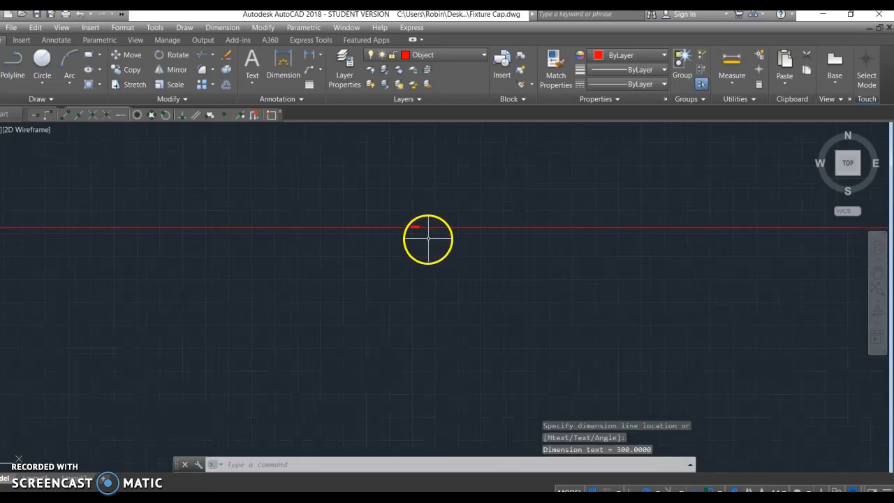
pyautogui.scroll(3, 429, 210)
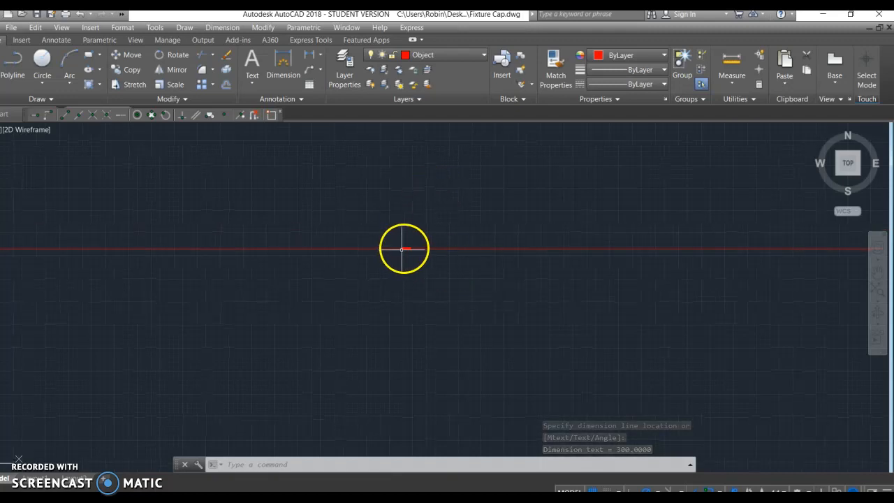
pyautogui.click(411, 249)
pyautogui.rightClick(412, 250)
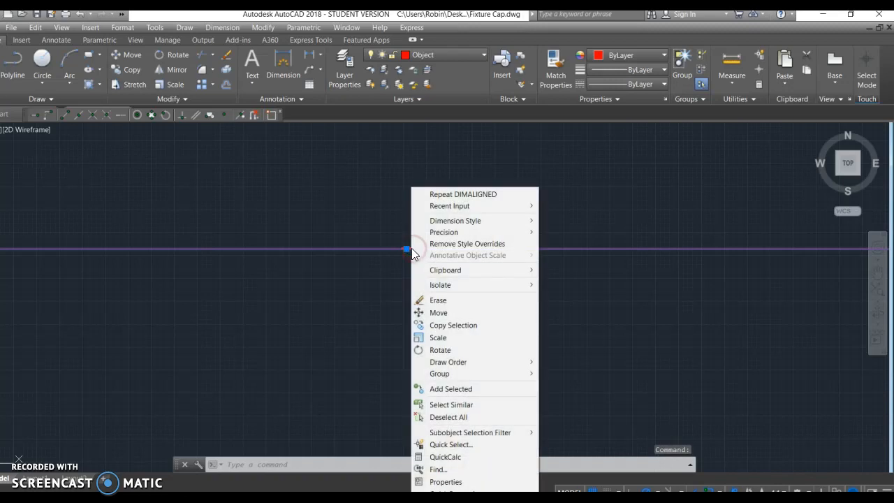
pyautogui.click(455, 295)
pyautogui.scroll(-5, 433, 243)
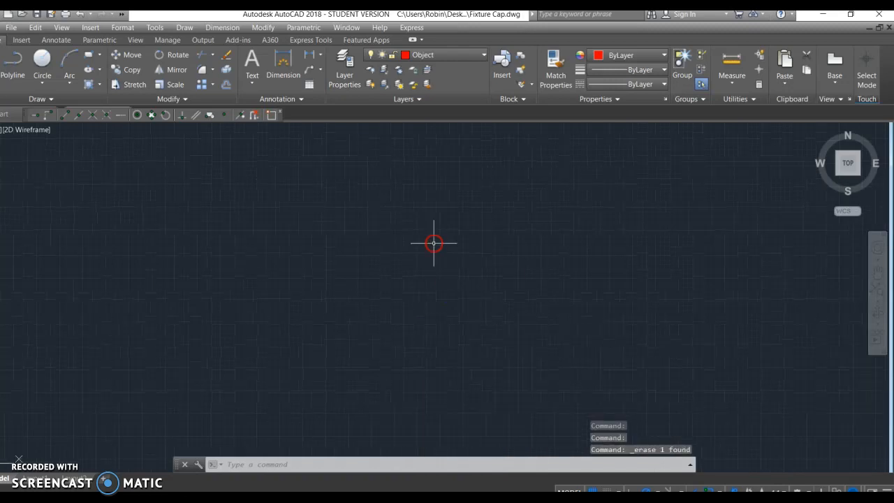
pyautogui.moveTo(449, 270); pyautogui.dragTo(551, 205, button='middle')
pyautogui.scroll(-2, 551, 206)
pyautogui.click(470, 278)
pyautogui.click(319, 278)
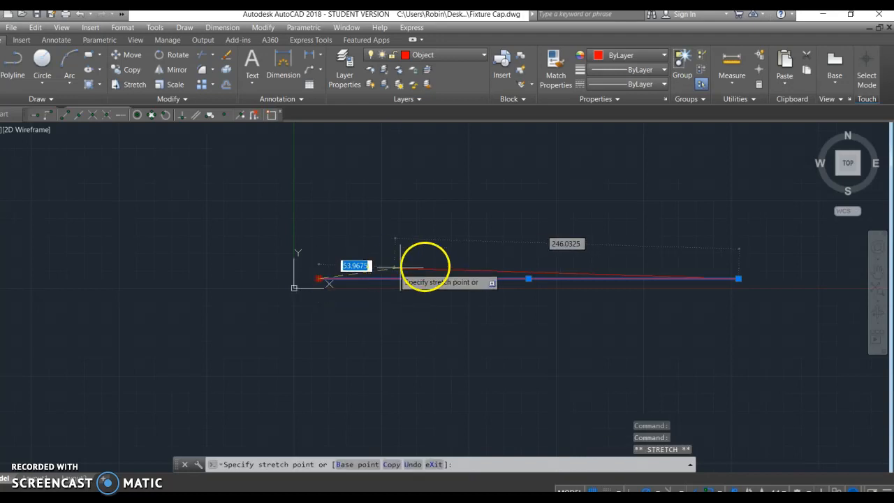
pyautogui.press('Escape')
pyautogui.press('Escape')
pyautogui.press('Escape')
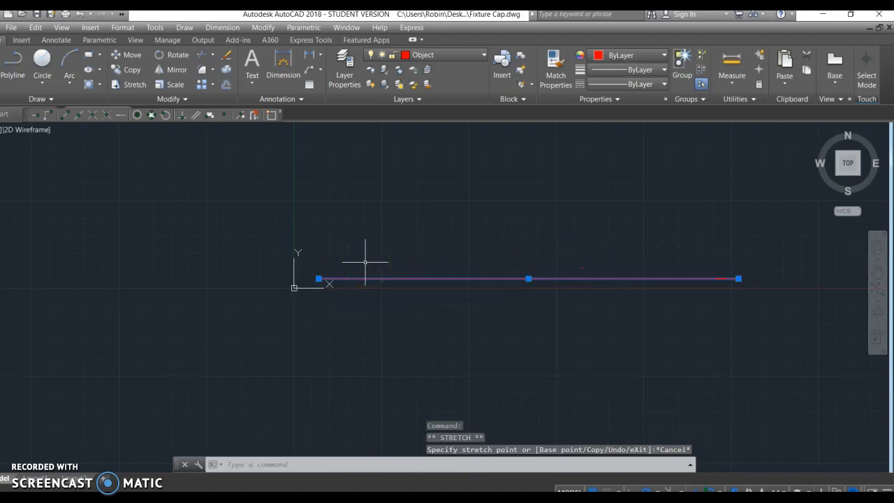
# Draw a circle with a 60 mm radius centered on the left endpoint of the horizontal line.
pyautogui.moveTo(515, 230); pyautogui.dragTo(391, 256, button='middle')
pyautogui.scroll(2, 390, 259)
pyautogui.scroll(2, 276, 261)
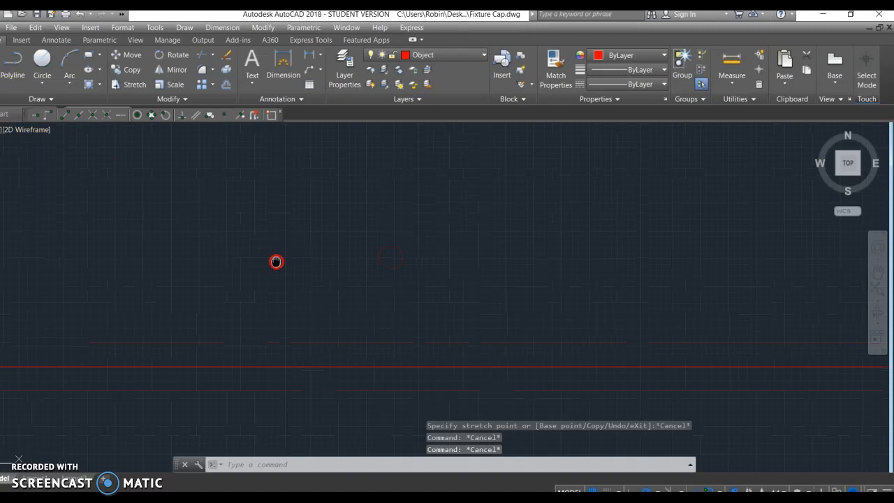
pyautogui.moveTo(257, 261); pyautogui.dragTo(394, 235, button='middle')
pyautogui.scroll(-2, 392, 233)
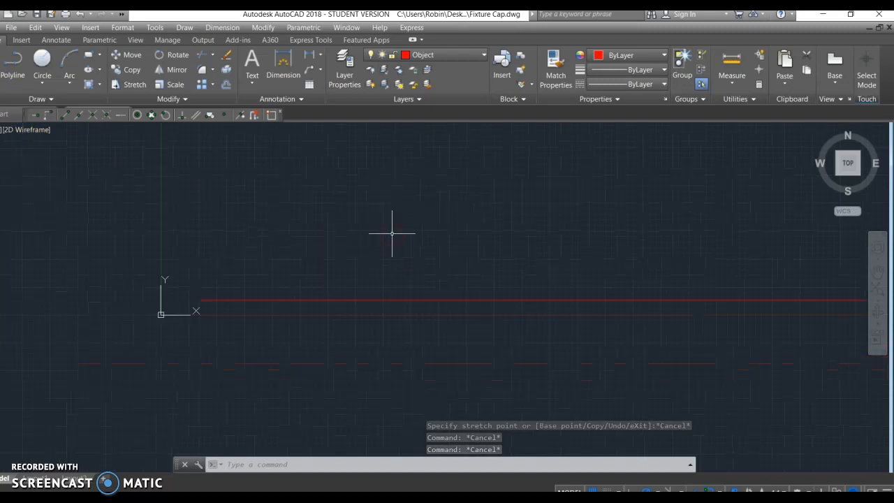
pyautogui.moveTo(392, 234); pyautogui.dragTo(393, 233, button='middle')
pyautogui.click(42, 60)
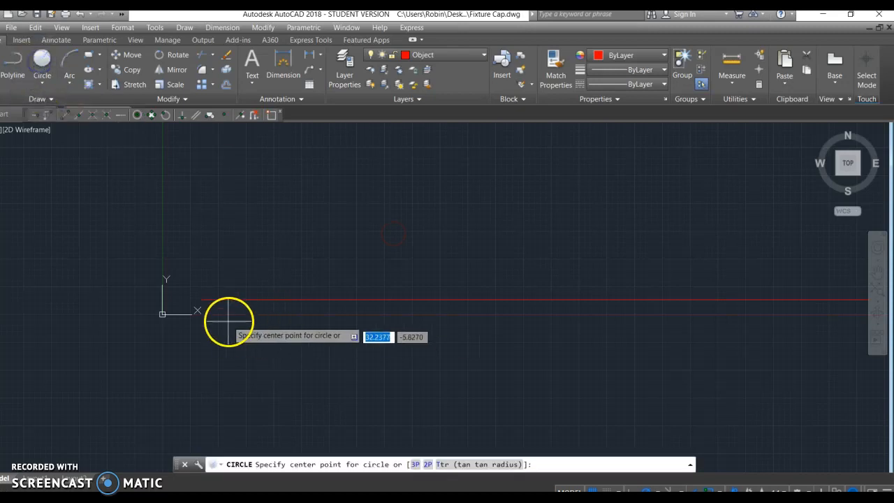
pyautogui.click(201, 300)
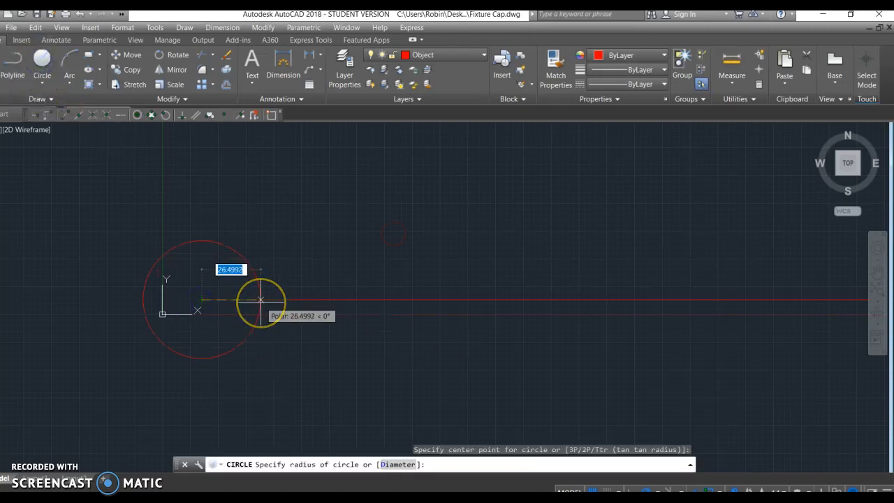
pyautogui.write('60')
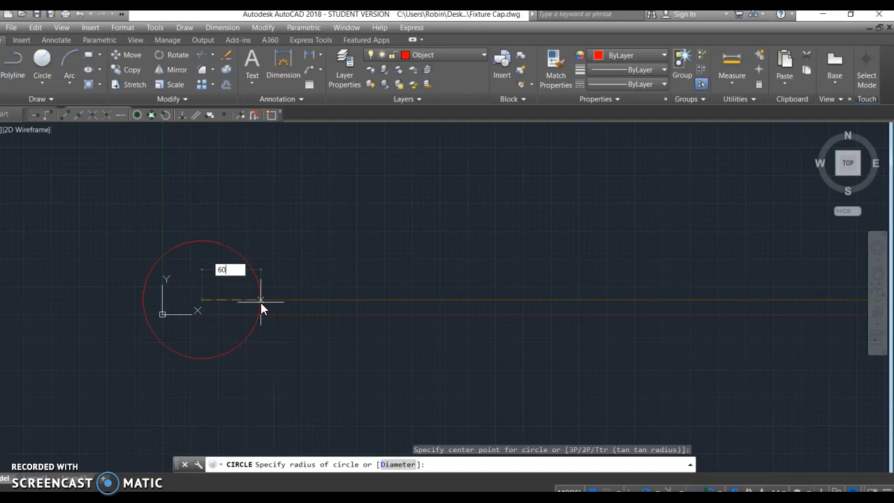
pyautogui.press('Return')
# Copy the 60 mm radius circle from its center to the right endpoint of the horizontal line.
pyautogui.scroll(-2, 422, 268)
pyautogui.scroll(-2, 422, 268)
pyautogui.click(371, 255)
pyautogui.rightClick(370, 257)
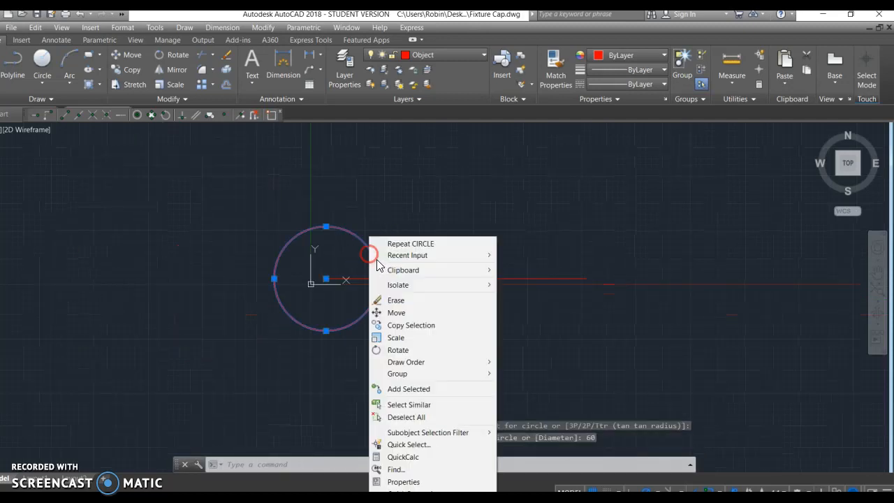
pyautogui.click(396, 325)
pyautogui.click(326, 279)
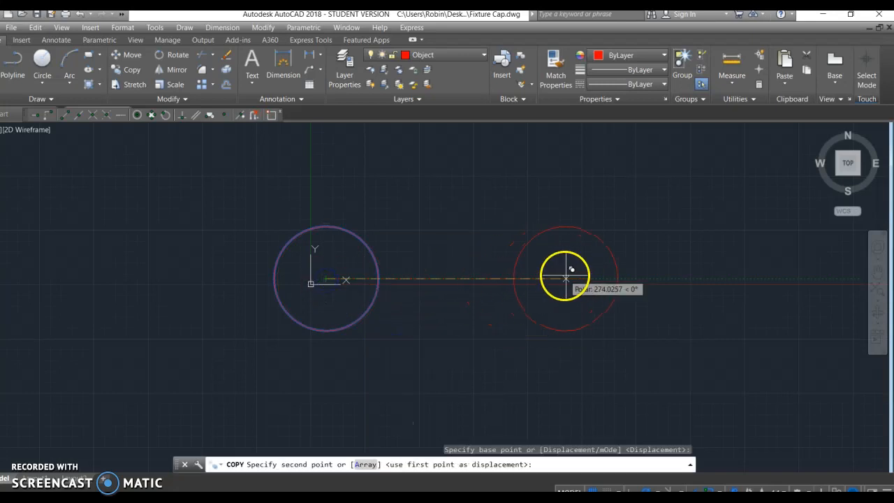
pyautogui.click(587, 279)
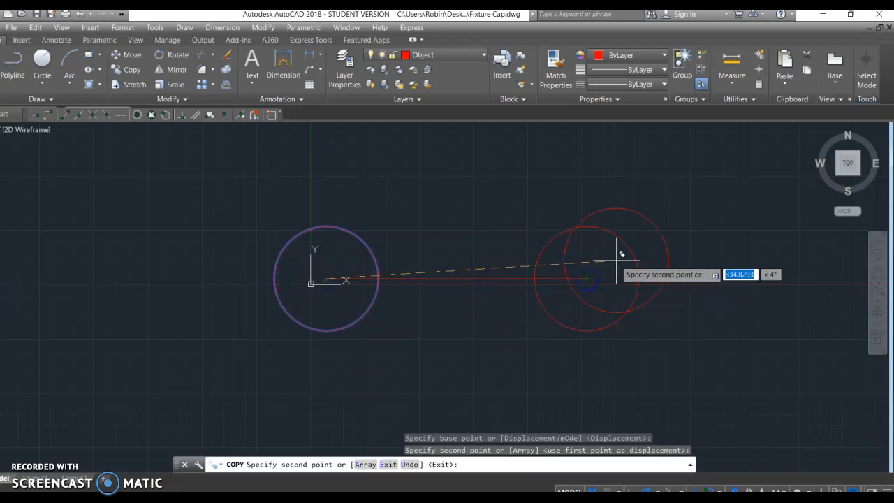
pyautogui.press('Escape')
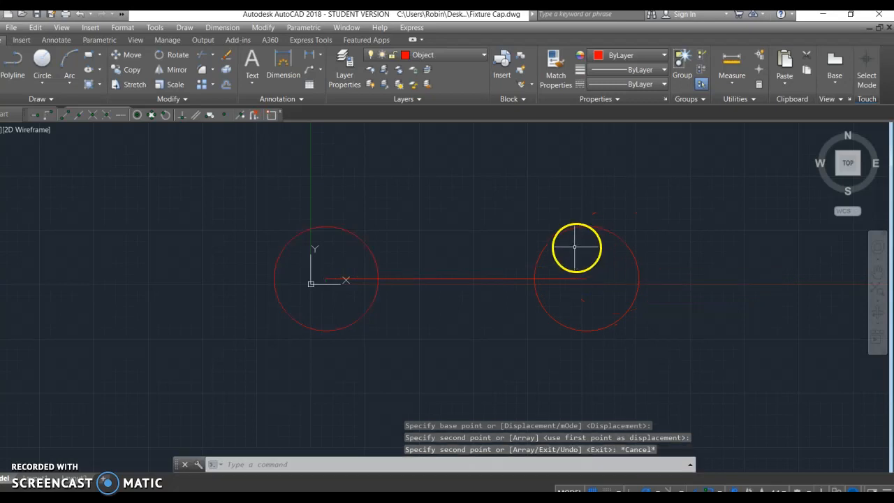
pyautogui.press('Return')
pyautogui.click(583, 279)
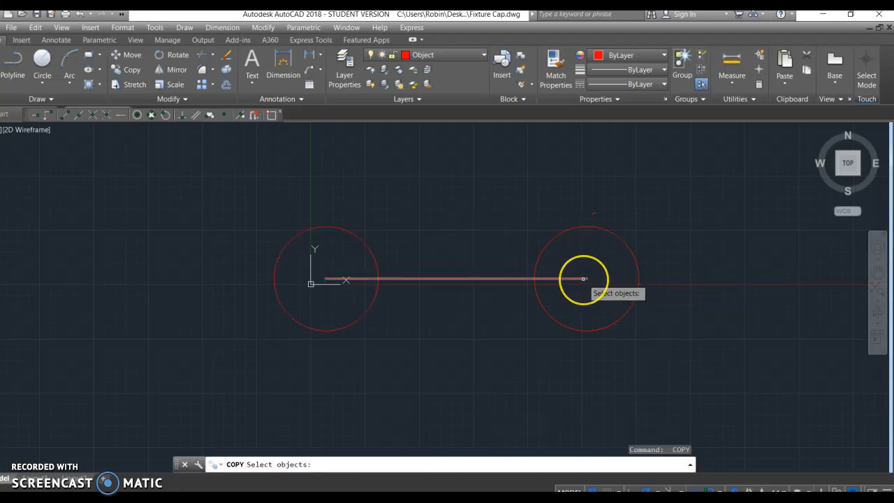
pyautogui.press('Escape')
pyautogui.press('Escape')
pyautogui.press('Escape')
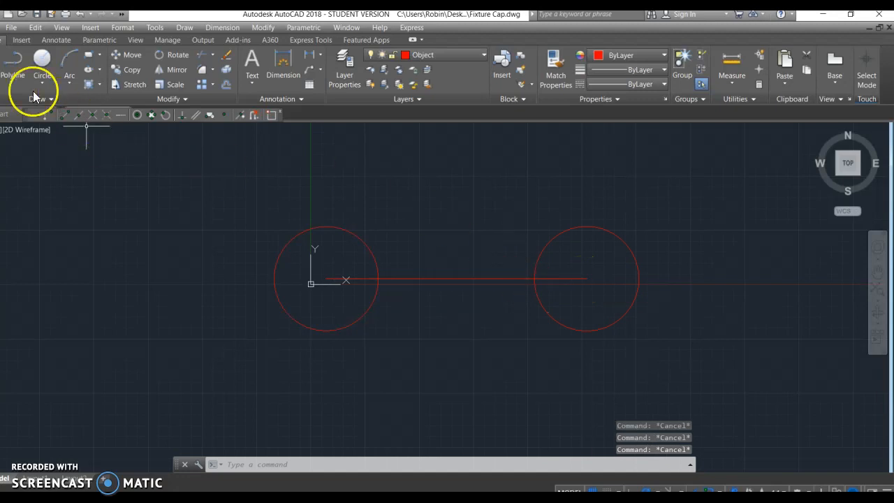
# Save the Fixture Cap drawing.
pyautogui.click(39, 17)
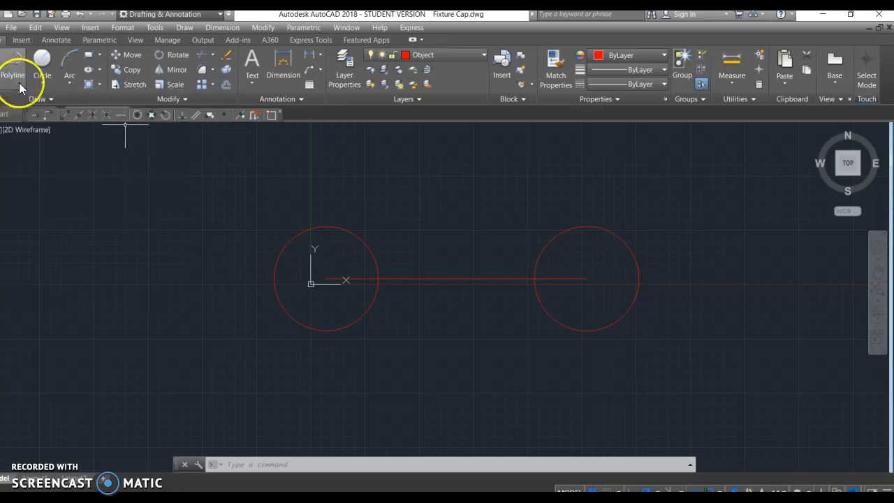
# Draw a 150 mm line from the left circle's center horizontally toward the right circle.
pyautogui.click(0, 64)
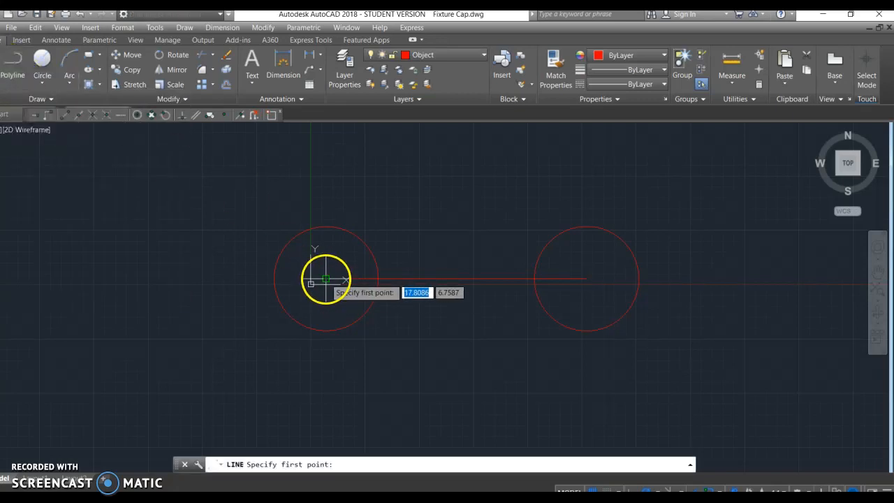
pyautogui.click(326, 279)
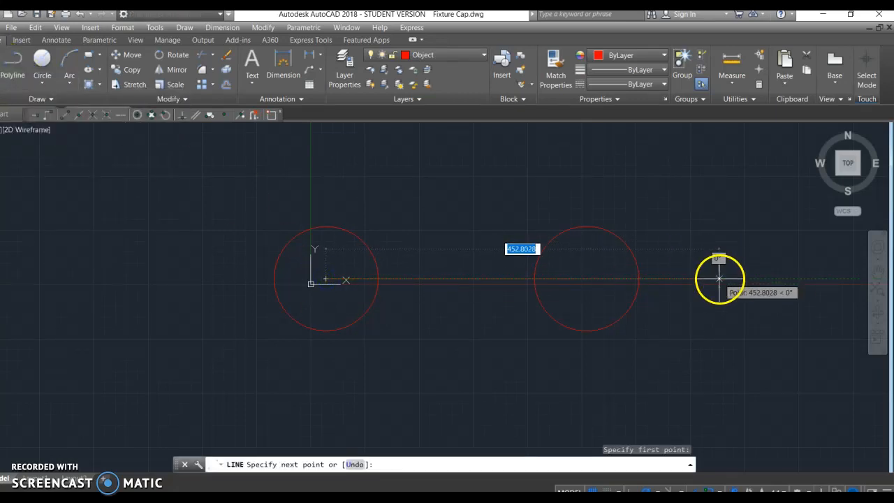
pyautogui.write('150')
pyautogui.press('Return')
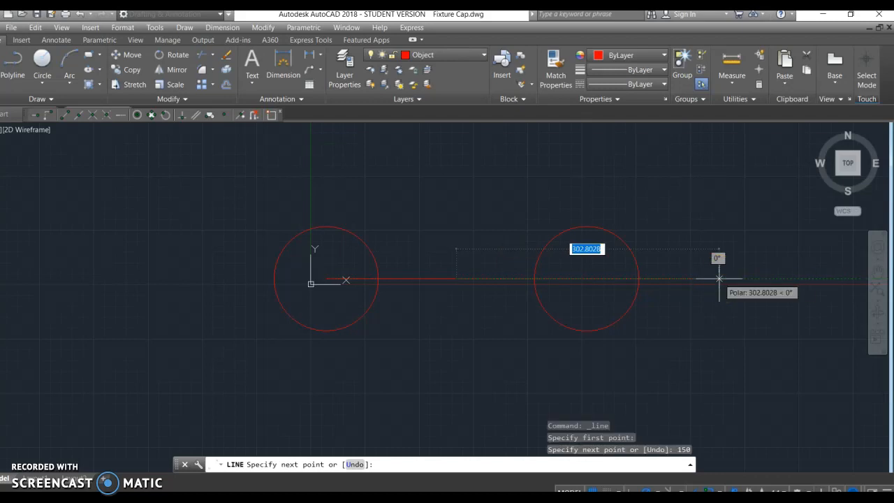
pyautogui.press('Escape')
# Draw a circle with a 10 mm radius centered on the midpoint of the 300 mm horizontal line.
pyautogui.click(36, 62)
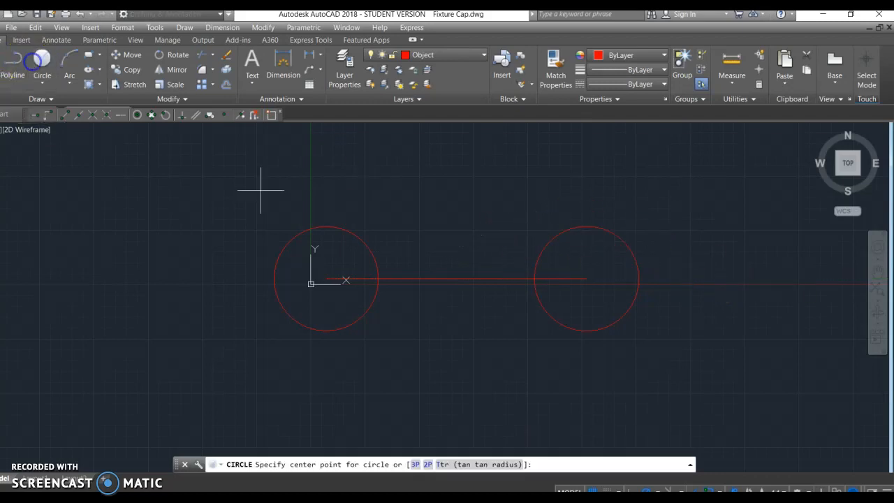
pyautogui.click(457, 279)
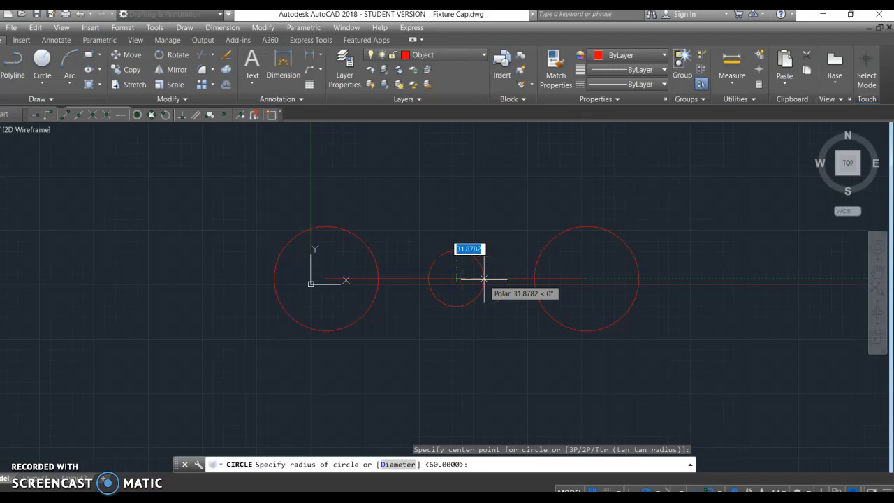
pyautogui.write('10')
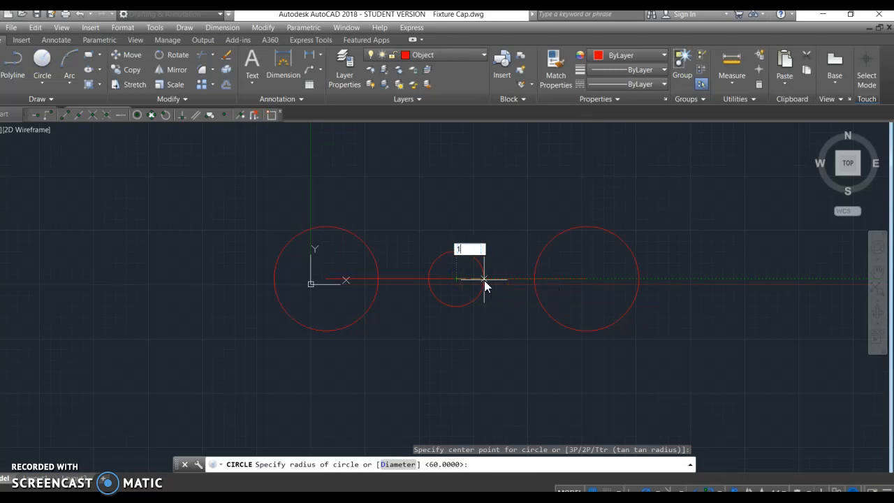
pyautogui.press('Return')
# Save the drawing with the small middle circle added.
pyautogui.click(37, 14)
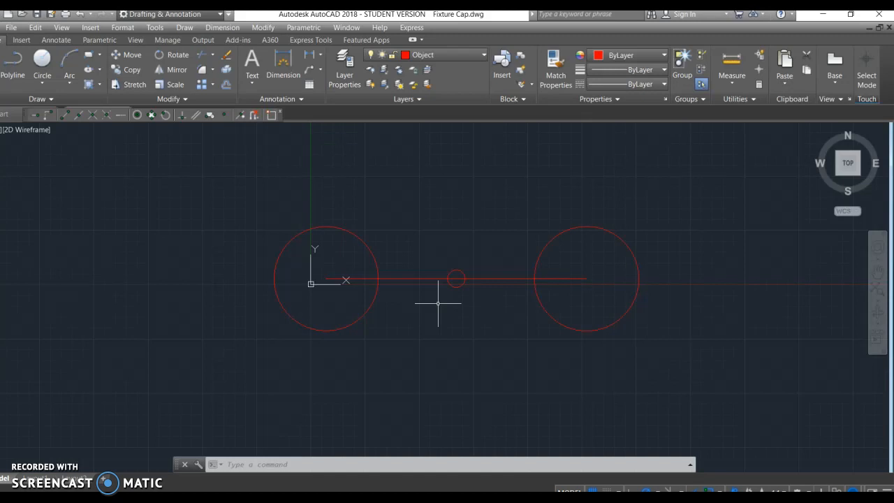
pyautogui.moveTo(439, 310); pyautogui.dragTo(443, 291, button='middle')
pyautogui.click(37, 13)
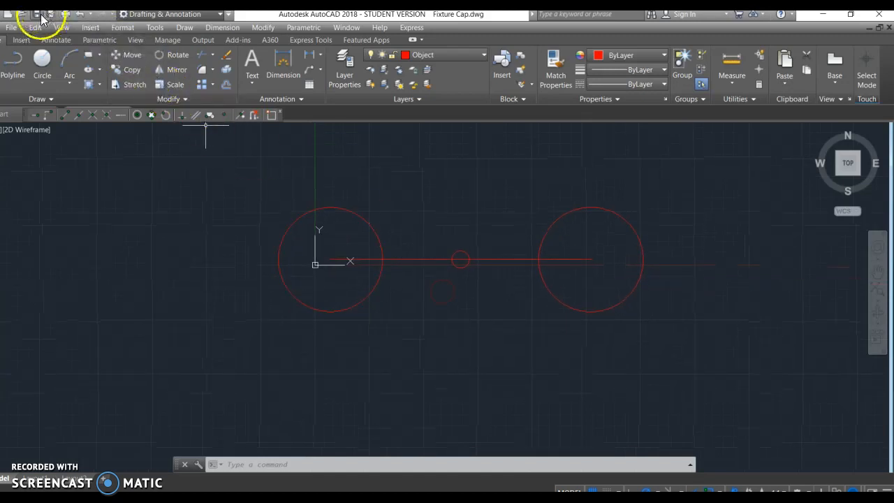
# Move the 300 mm horizontal line between the circle centers to the Hidden layer and clear the selection.
pyautogui.moveTo(523, 339); pyautogui.dragTo(485, 307, button='middle')
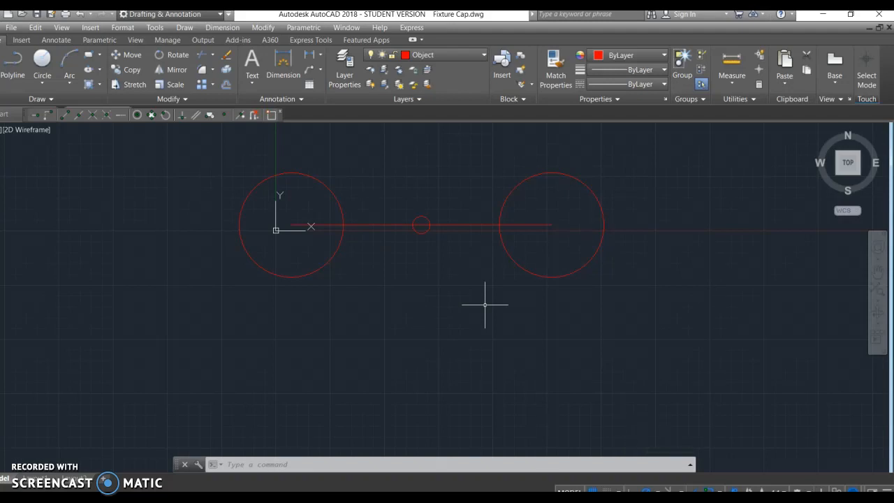
pyautogui.moveTo(480, 283); pyautogui.dragTo(480, 293, button='middle')
pyautogui.scroll(-3, 451, 274)
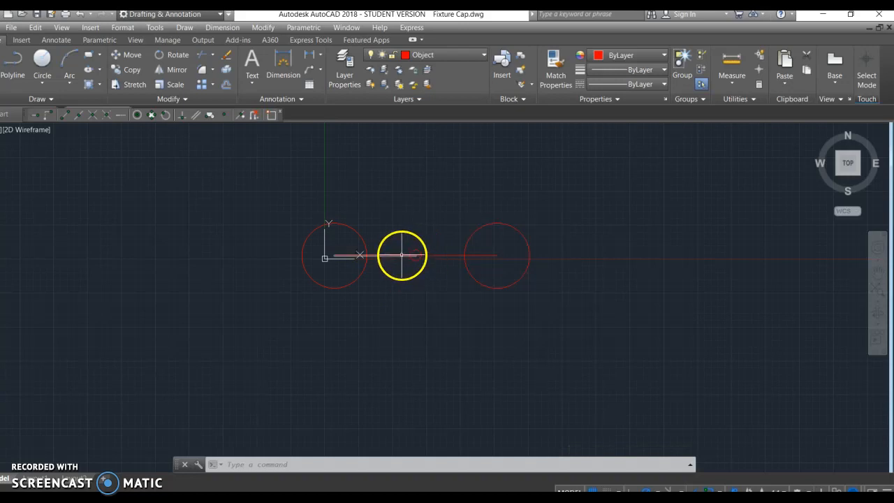
pyautogui.scroll(2, 543, 235)
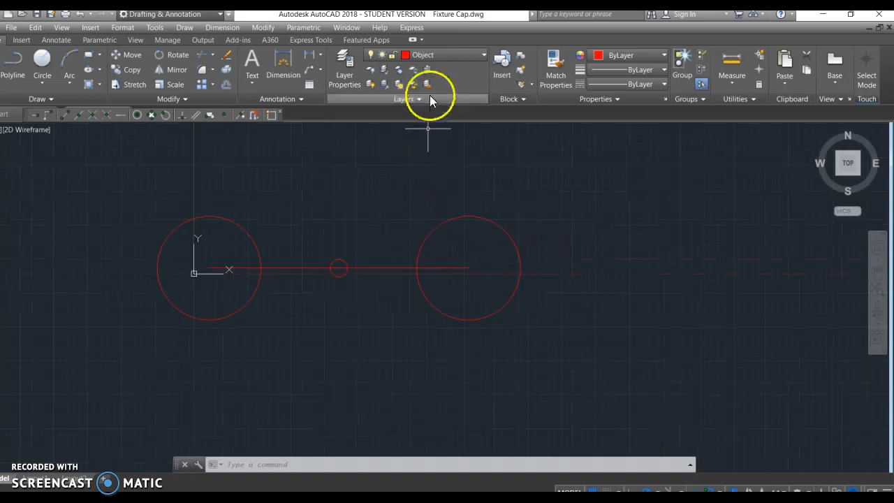
pyautogui.click(367, 267)
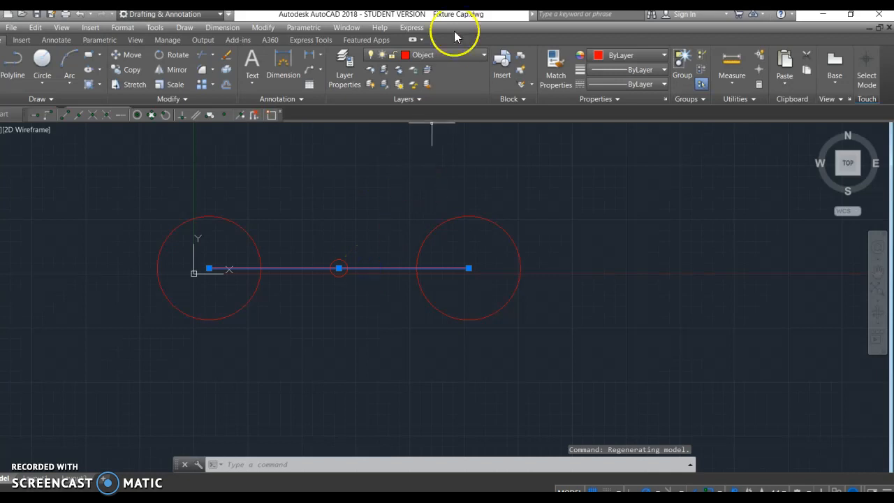
pyautogui.click(484, 61)
pyautogui.click(450, 114)
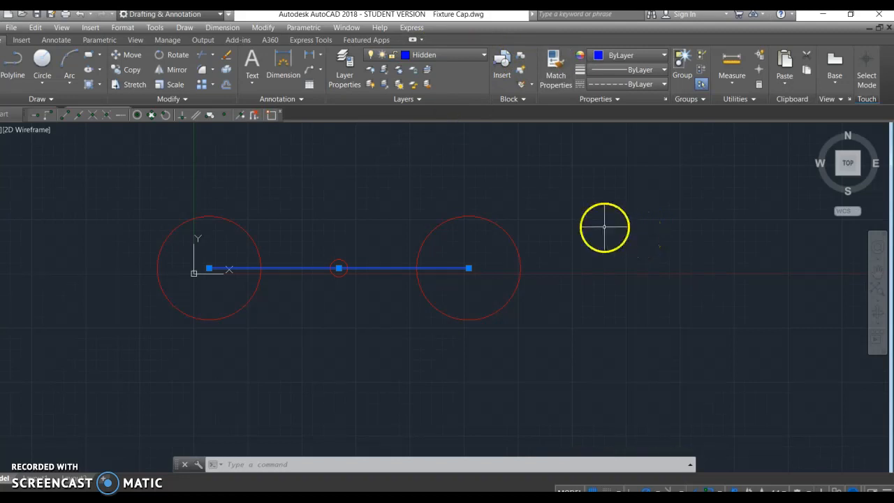
pyautogui.press('Escape')
pyautogui.press('Escape')
pyautogui.scroll(4, 389, 271)
pyautogui.moveTo(389, 271); pyautogui.dragTo(413, 265, button='middle')
pyautogui.scroll(-4, 420, 259)
pyautogui.scroll(2, 420, 214)
pyautogui.moveTo(417, 210); pyautogui.dragTo(410, 223, button='middle')
pyautogui.scroll(-2, 409, 235)
pyautogui.click(419, 55)
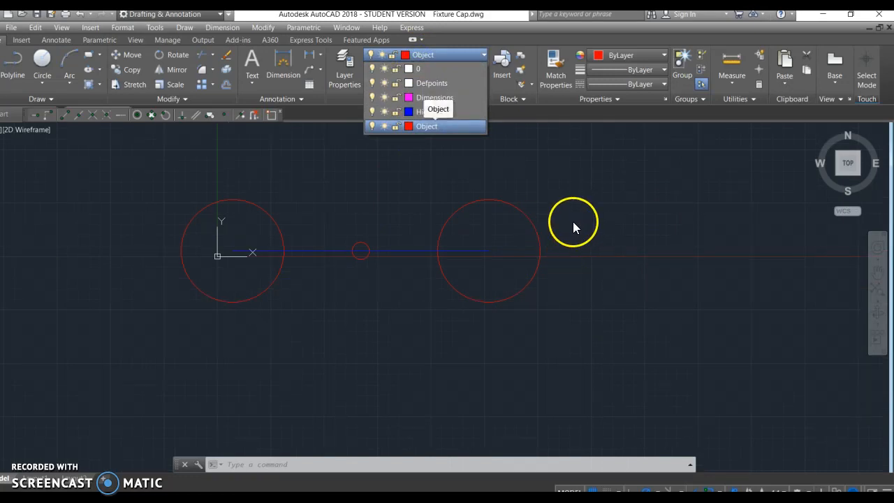
pyautogui.press('Escape')
pyautogui.press('Escape')
pyautogui.press('Escape')
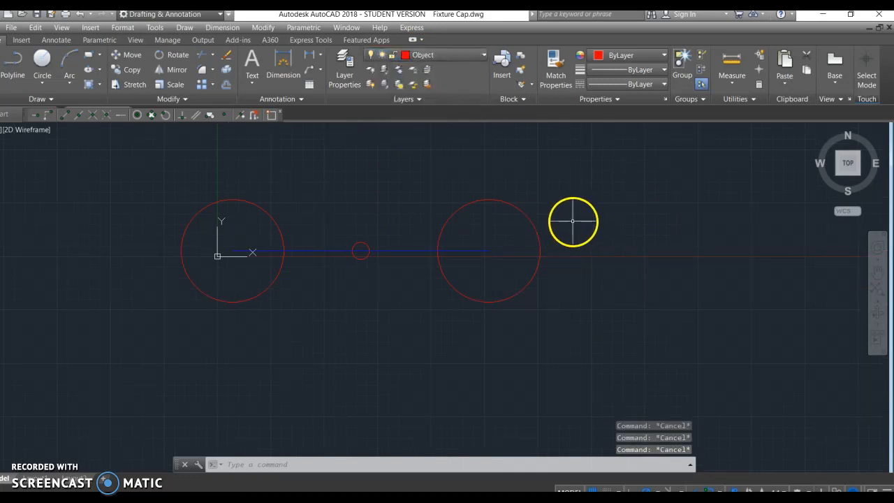
pyautogui.click(535, 218)
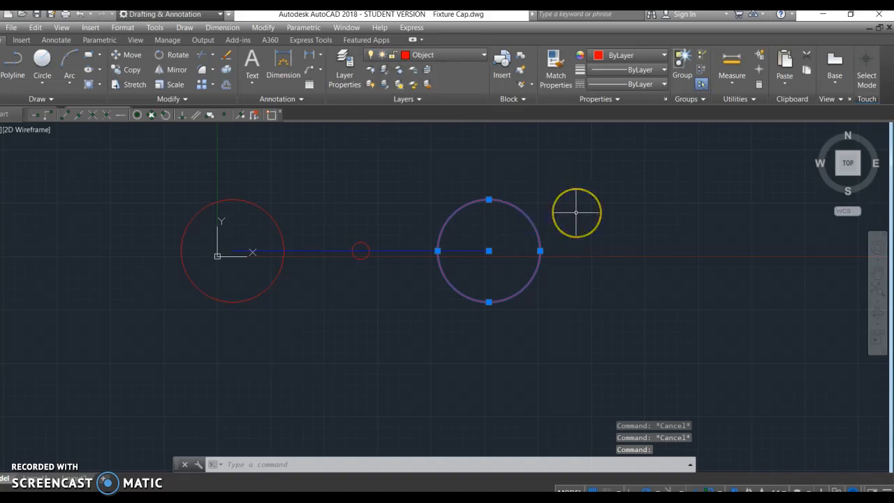
pyautogui.press('Escape')
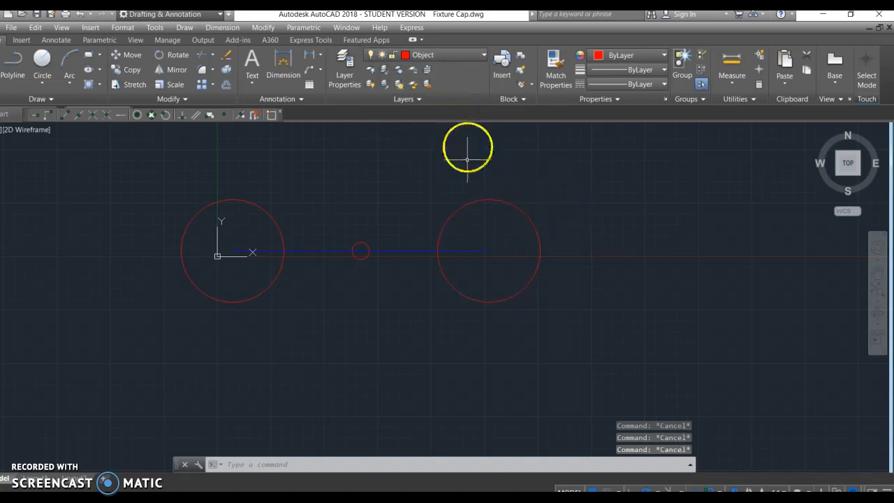
pyautogui.moveTo(440, 183)
pyautogui.mouseDown(button='middle')
pyautogui.moveTo(433, 186)
pyautogui.moveTo(450, 201)
pyautogui.mouseUp(button='middle')
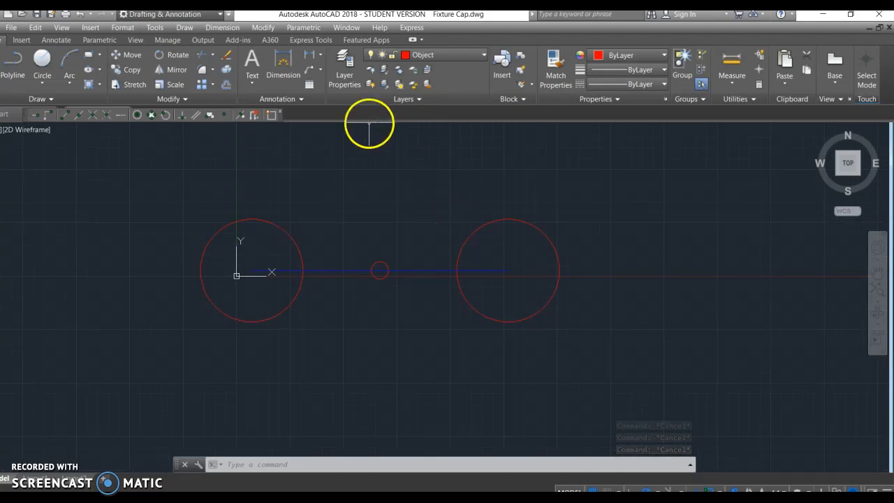